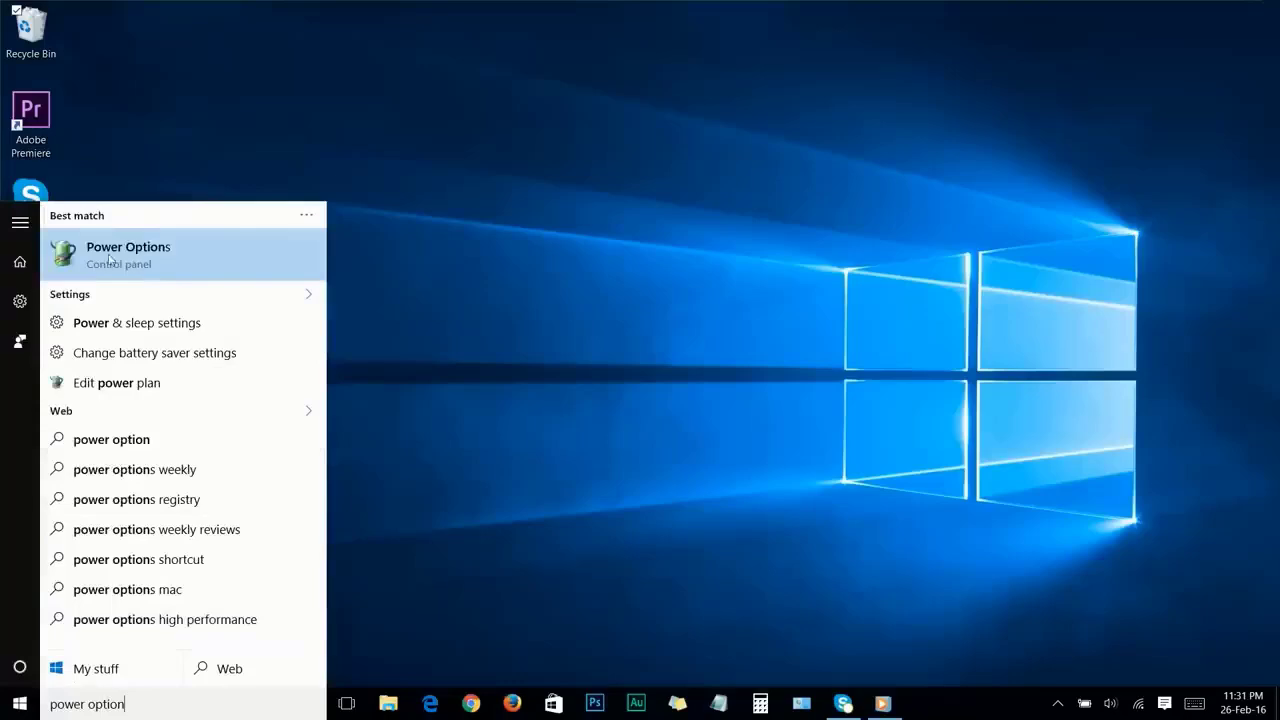
- Open Power Options from the search results and select the High performance power plan
{"action": "left_click", "coordinate": [110, 260]}
{"action": "left_click_drag", "start_coordinate": [400, 82], "coordinate": [574, 122]}
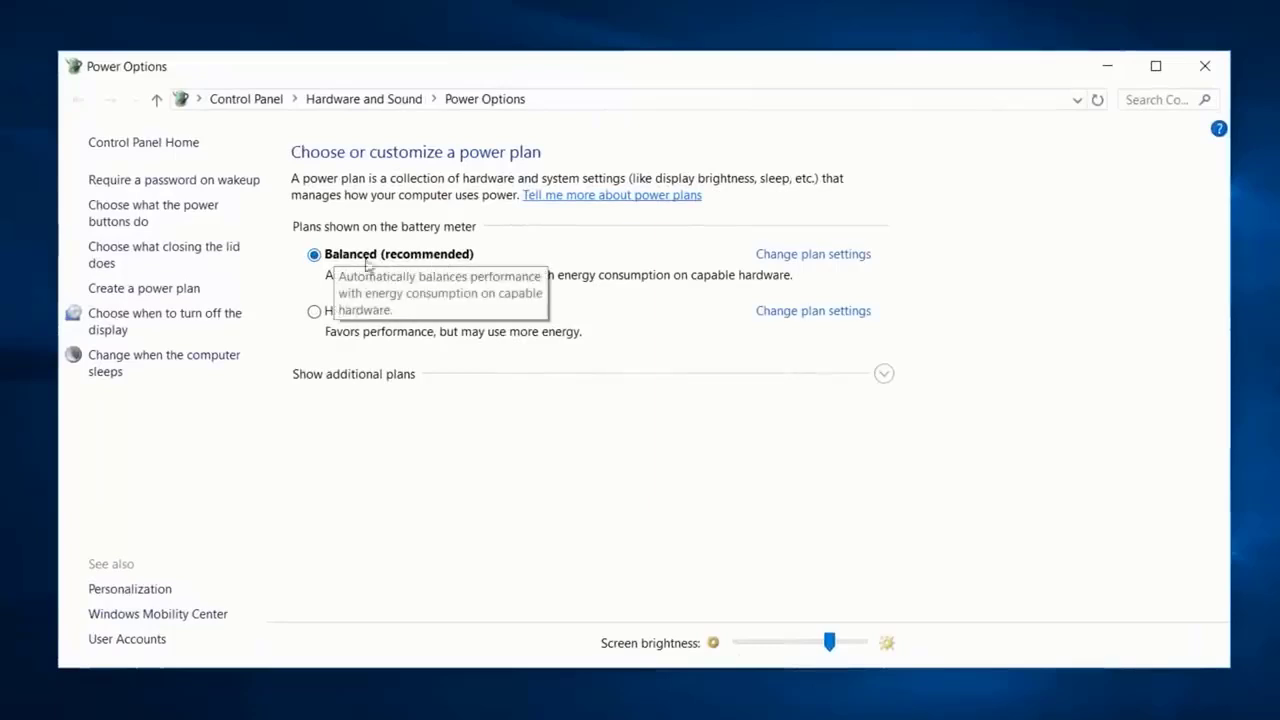
{"action": "left_click", "coordinate": [314, 312]}
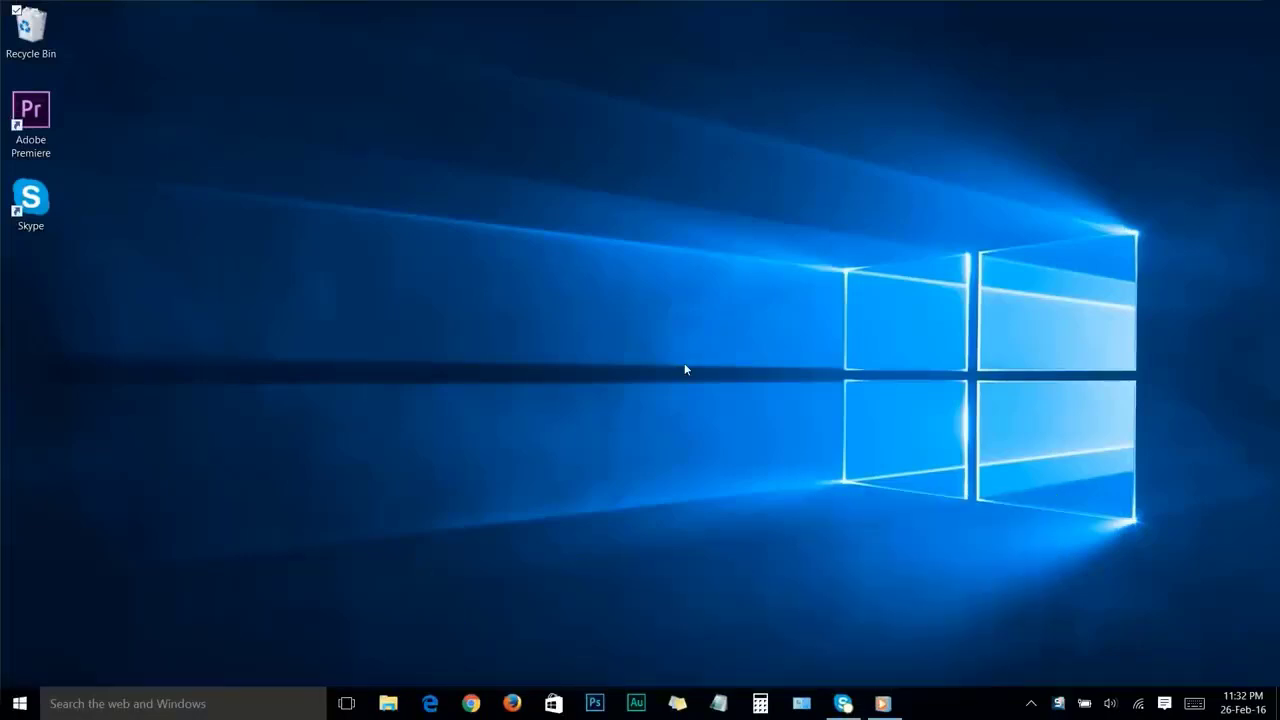
- Open Task Manager and show its list of startup programs
{"action": "right_click", "coordinate": [963, 708]}
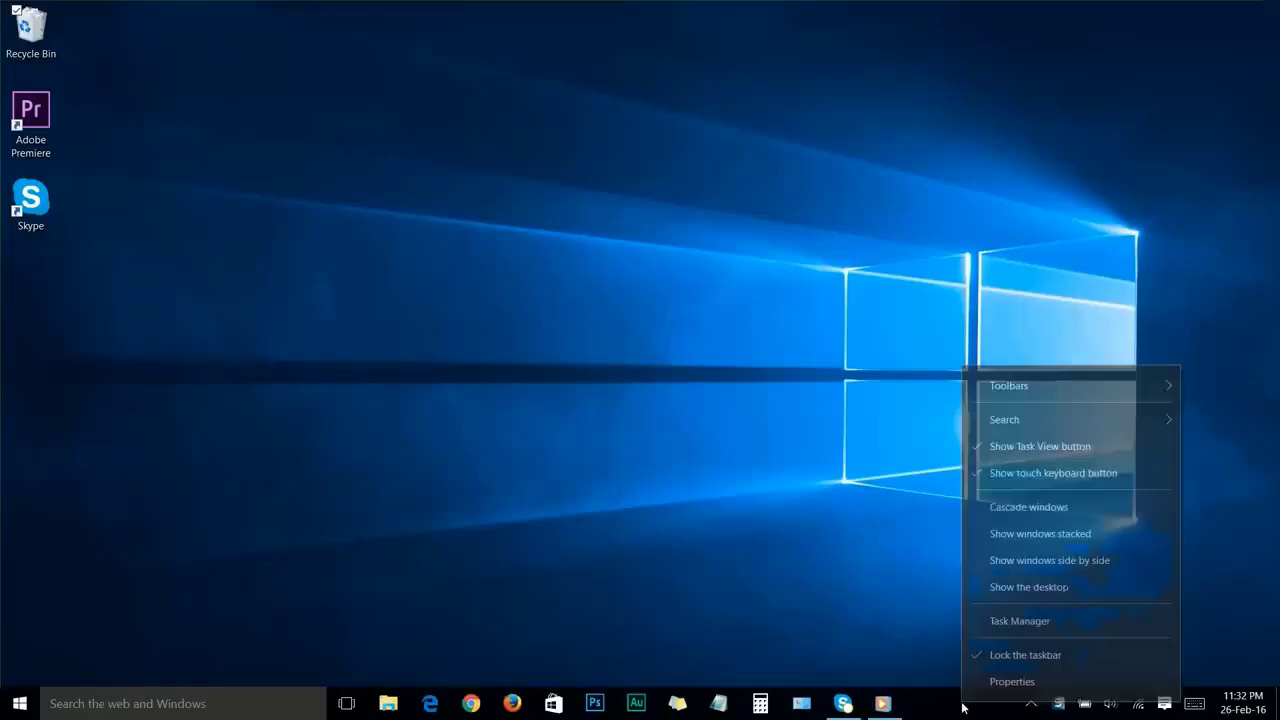
{"action": "left_click", "coordinate": [996, 621]}
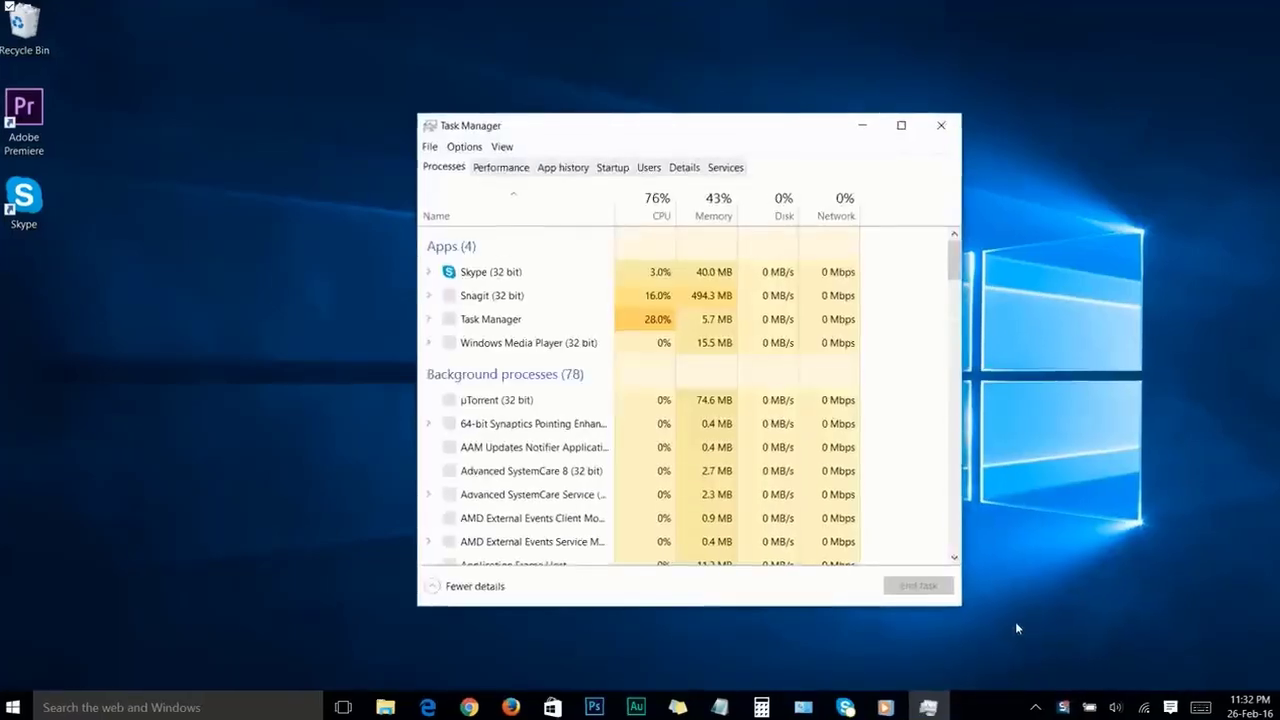
{"action": "left_click", "coordinate": [611, 159]}
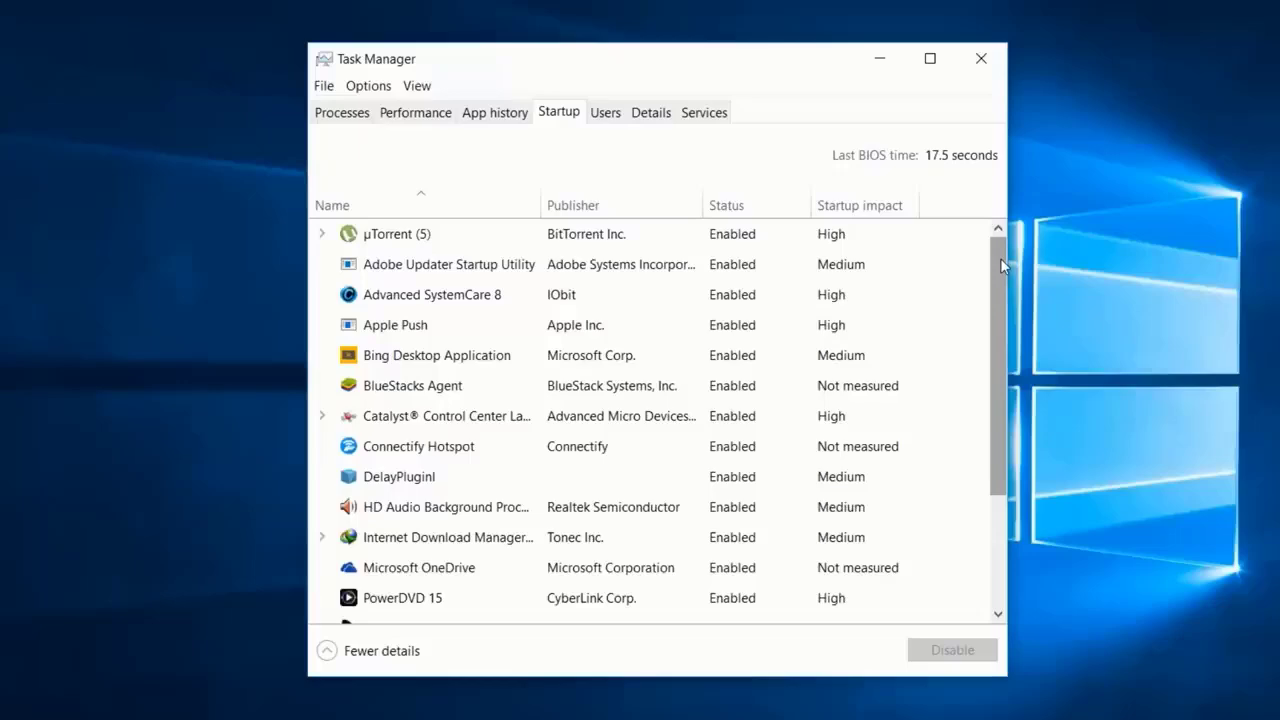
- Check which background apps are hidden in the notification area, then return to the startup programs list
{"action": "left_click_drag", "start_coordinate": [1000, 258], "coordinate": [1005, 300]}
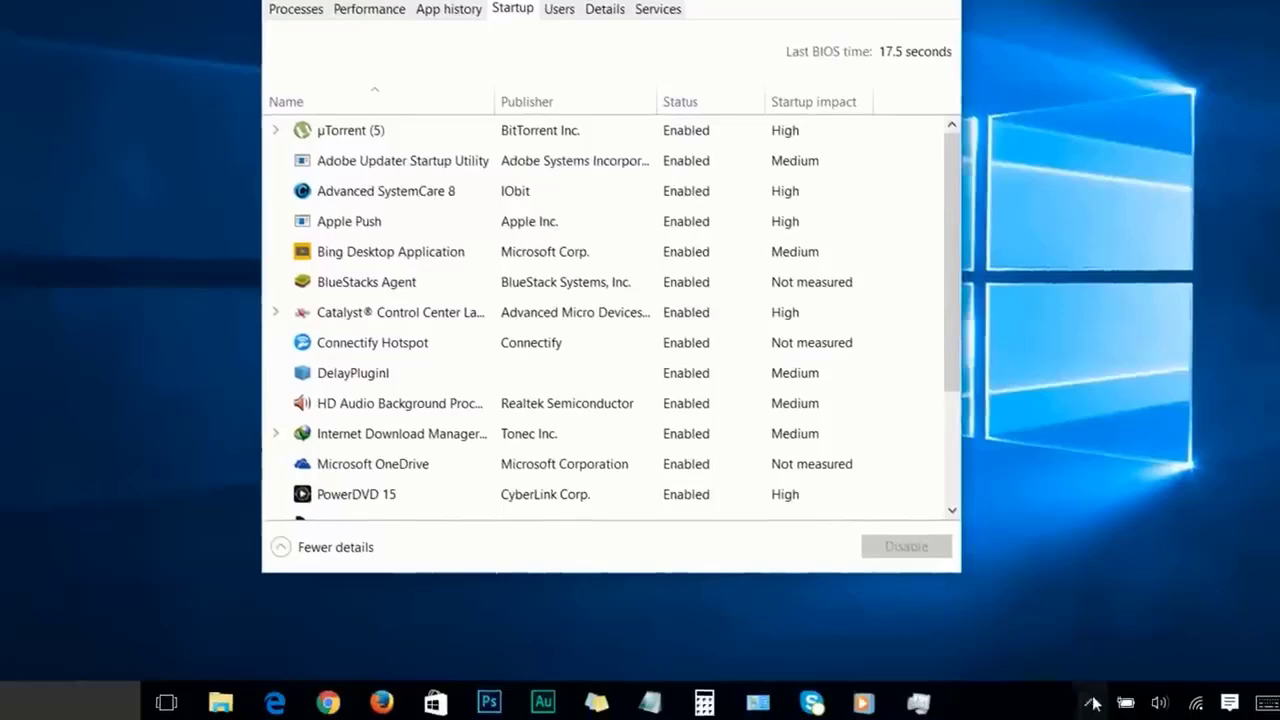
{"action": "left_click", "coordinate": [1093, 703]}
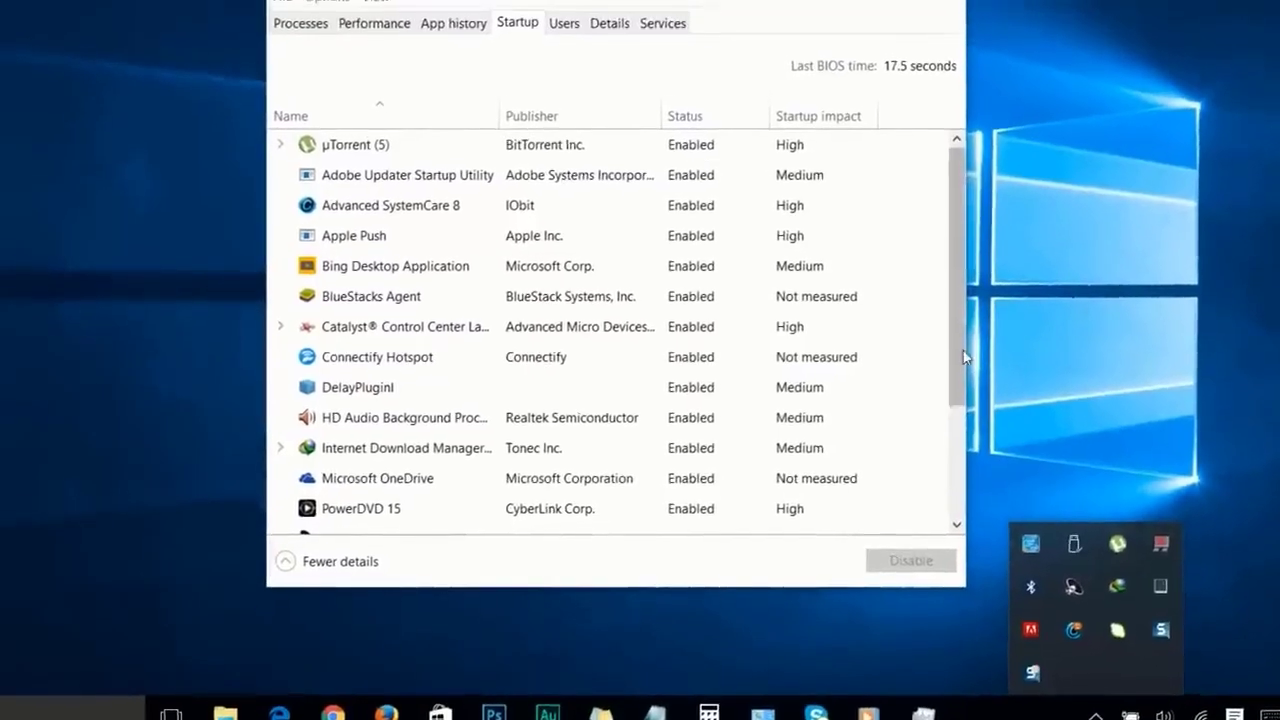
{"action": "left_click", "coordinate": [952, 324]}
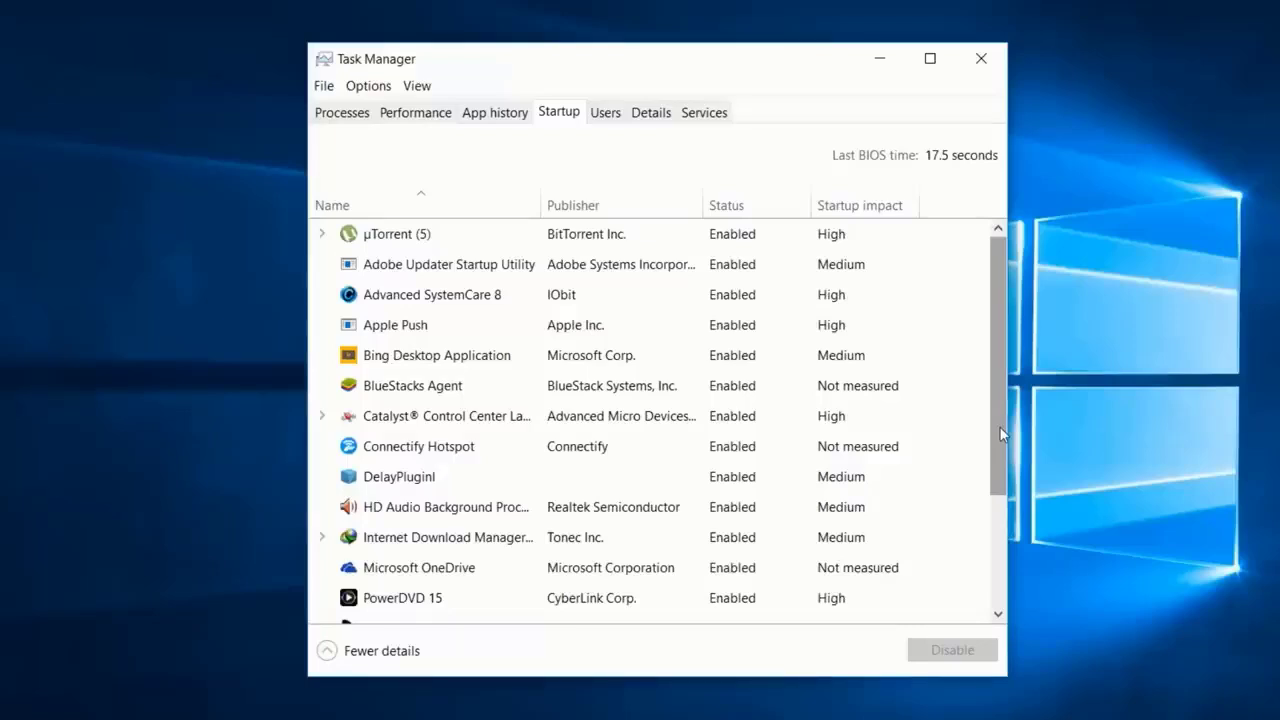
- Disable Skype from launching at startup
{"action": "left_click_drag", "start_coordinate": [999, 426], "coordinate": [1001, 570]}
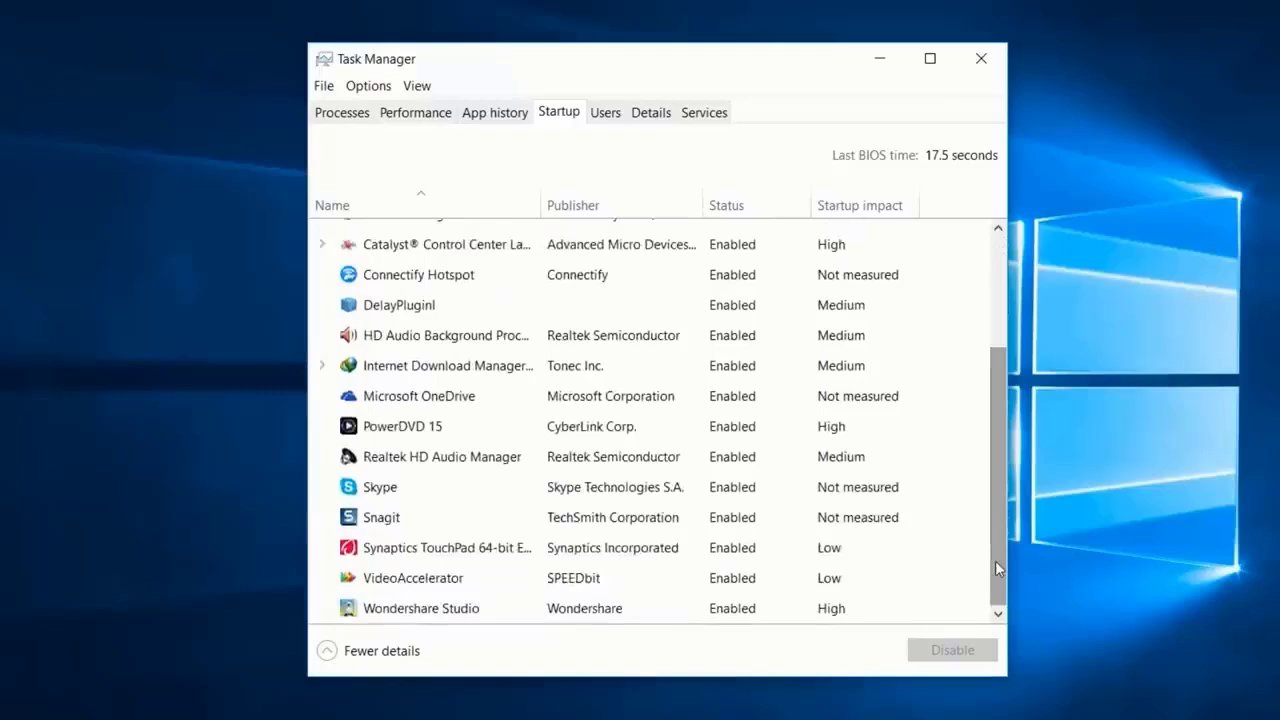
{"action": "left_click", "coordinate": [446, 495]}
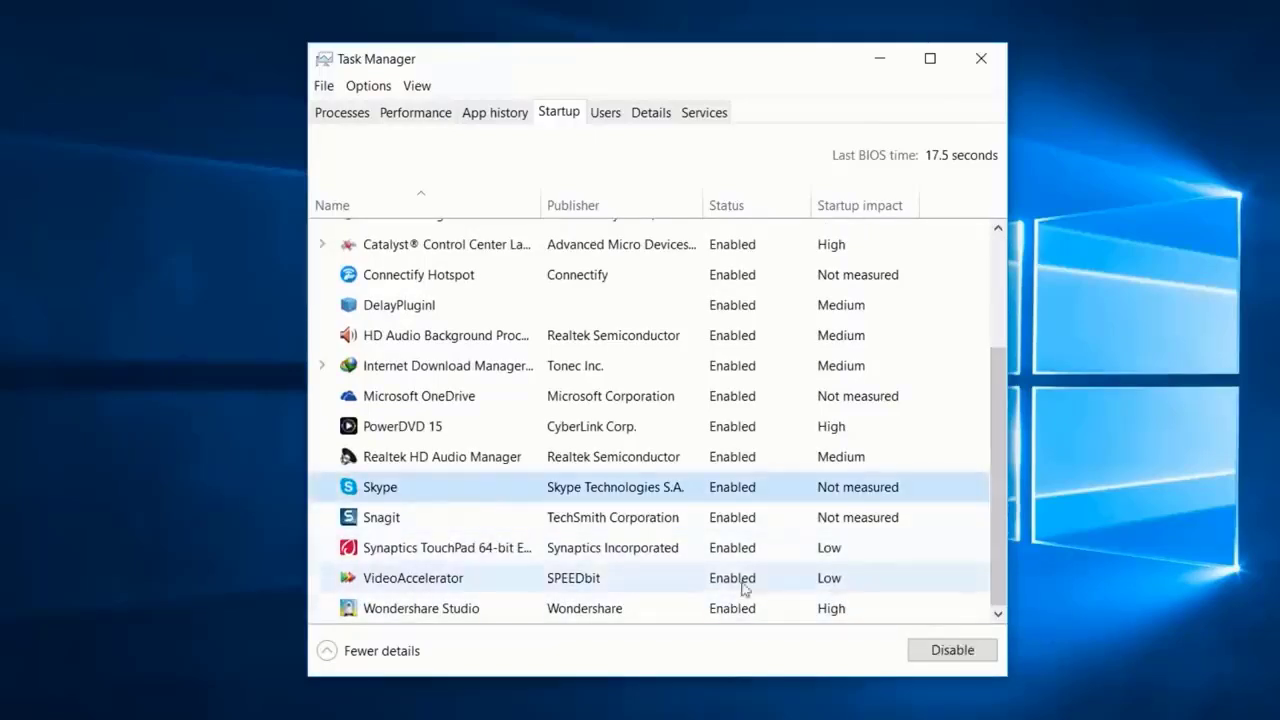
{"action": "left_click", "coordinate": [918, 650]}
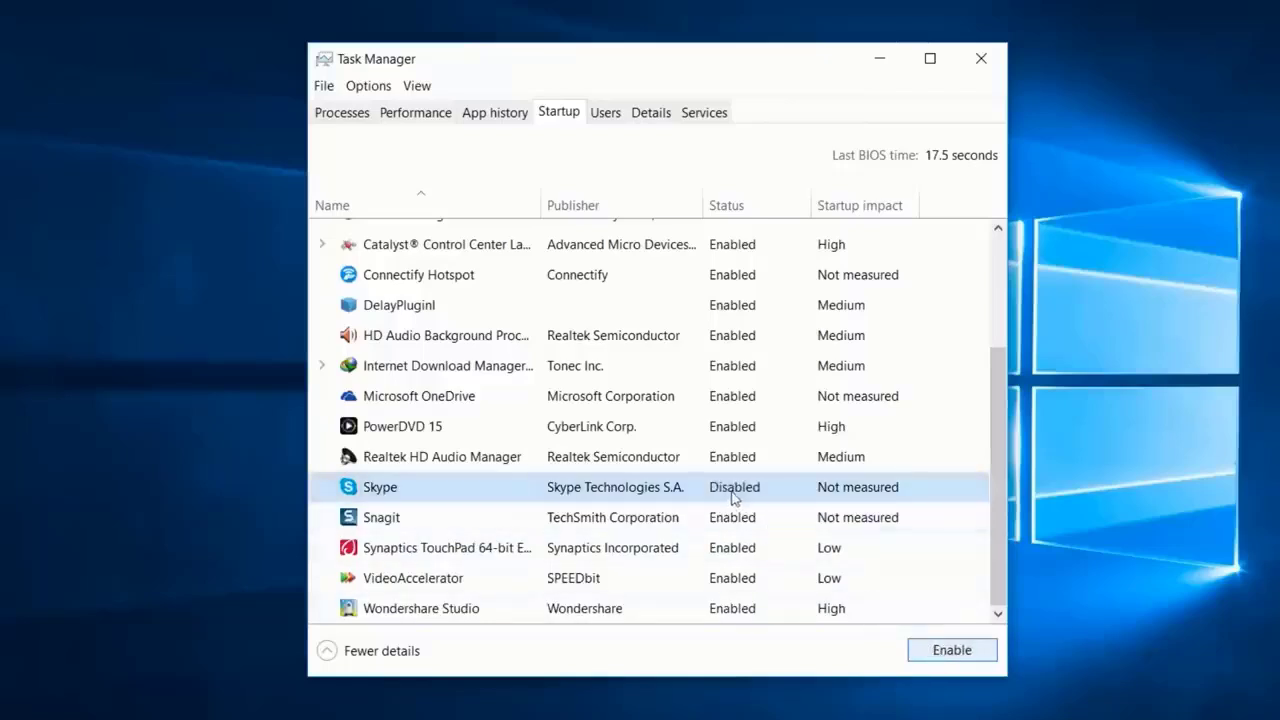
- Disable Adobe Updater Startup Utility, Apple Push, BlueStacks Agent, Connectify Hotspot and DelayPluginI from launching at startup
{"action": "left_click_drag", "start_coordinate": [998, 472], "coordinate": [1028, 328]}
{"action": "left_click", "coordinate": [840, 266]}
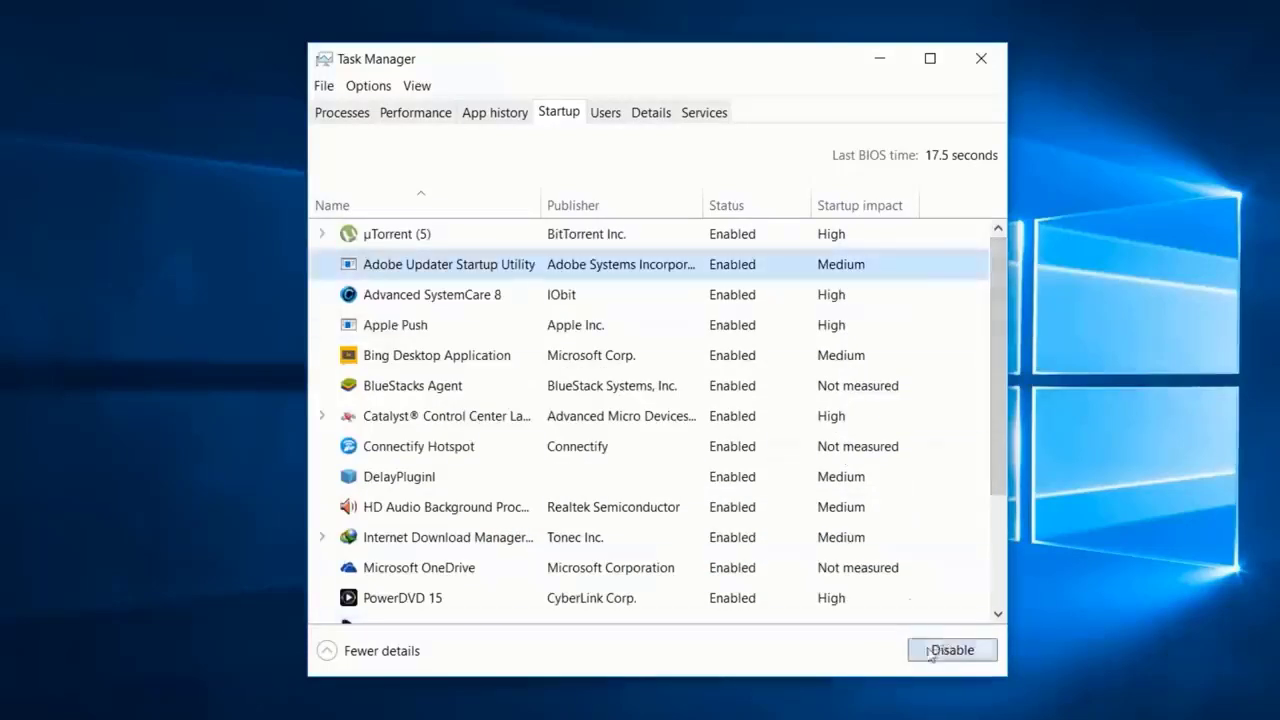
{"action": "left_click", "coordinate": [932, 653]}
{"action": "left_click", "coordinate": [838, 326]}
{"action": "left_click", "coordinate": [949, 658]}
{"action": "left_click", "coordinate": [836, 388]}
{"action": "left_click", "coordinate": [944, 661]}
{"action": "left_click", "coordinate": [843, 448]}
{"action": "left_click", "coordinate": [975, 656]}
{"action": "left_click", "coordinate": [845, 478]}
{"action": "left_click", "coordinate": [950, 655]}
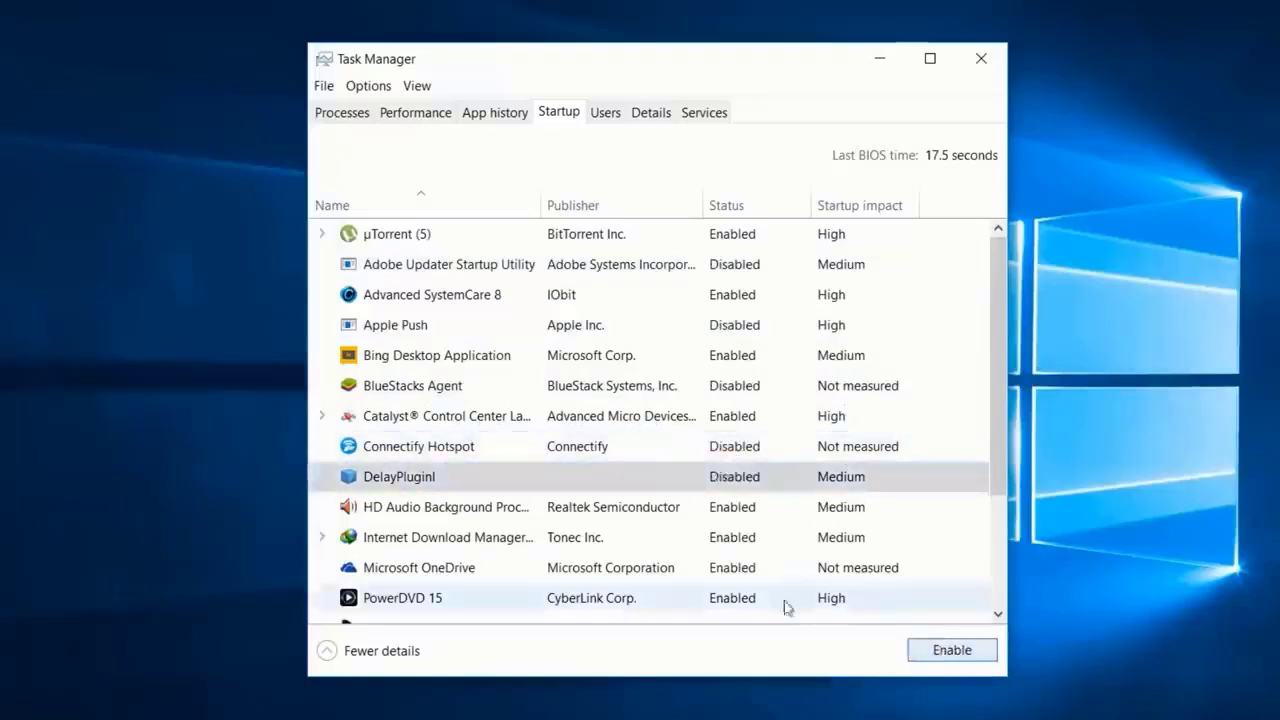
- Disable Snagit and Wondershare Studio from launching at startup, and close Task Manager
{"action": "left_click_drag", "start_coordinate": [998, 388], "coordinate": [993, 500]}
{"action": "left_click", "coordinate": [408, 522]}
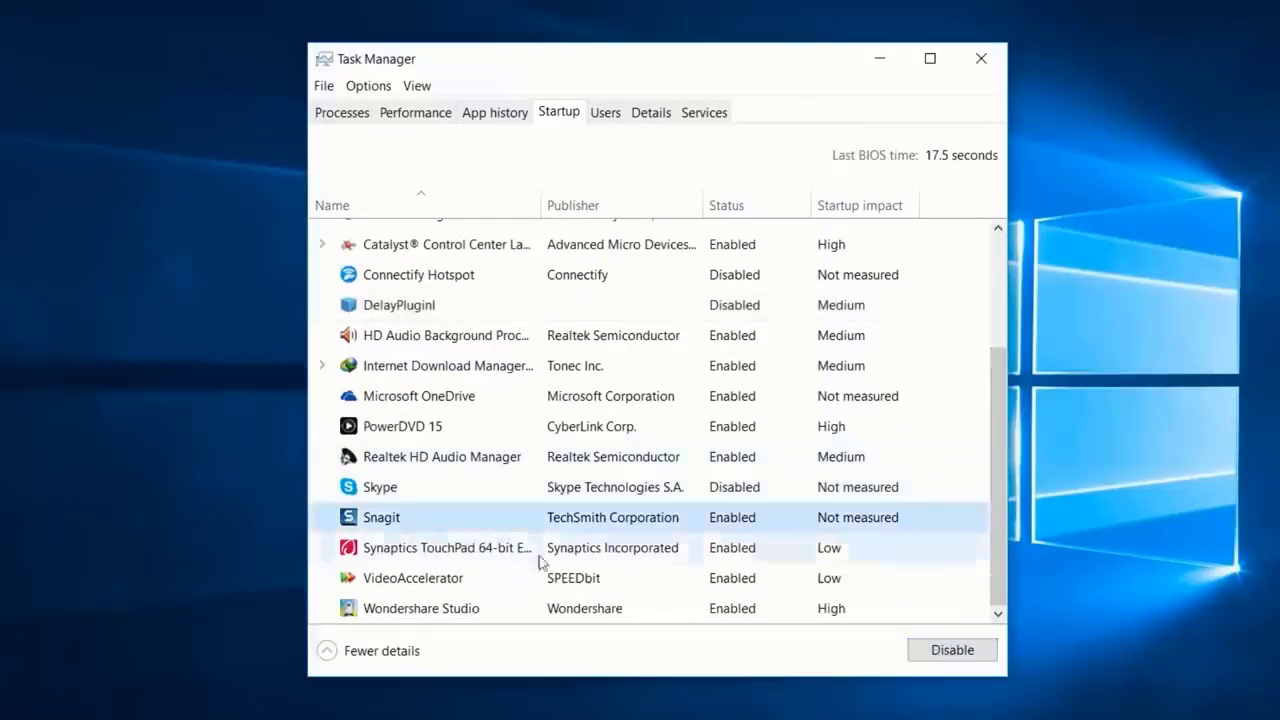
{"action": "left_click", "coordinate": [944, 654]}
{"action": "scroll", "coordinate": [929, 380], "scroll_direction": "up", "scroll_amount": 2}
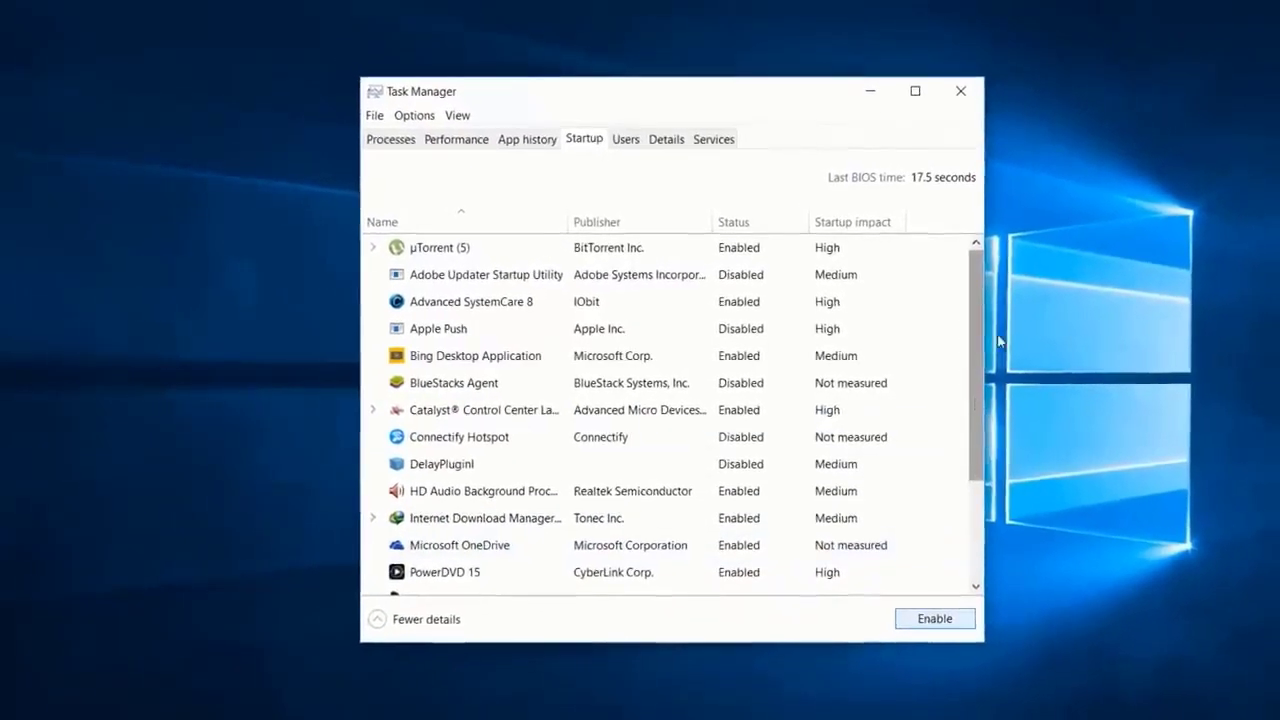
{"action": "scroll", "coordinate": [976, 480], "scroll_direction": "down", "scroll_amount": 3}
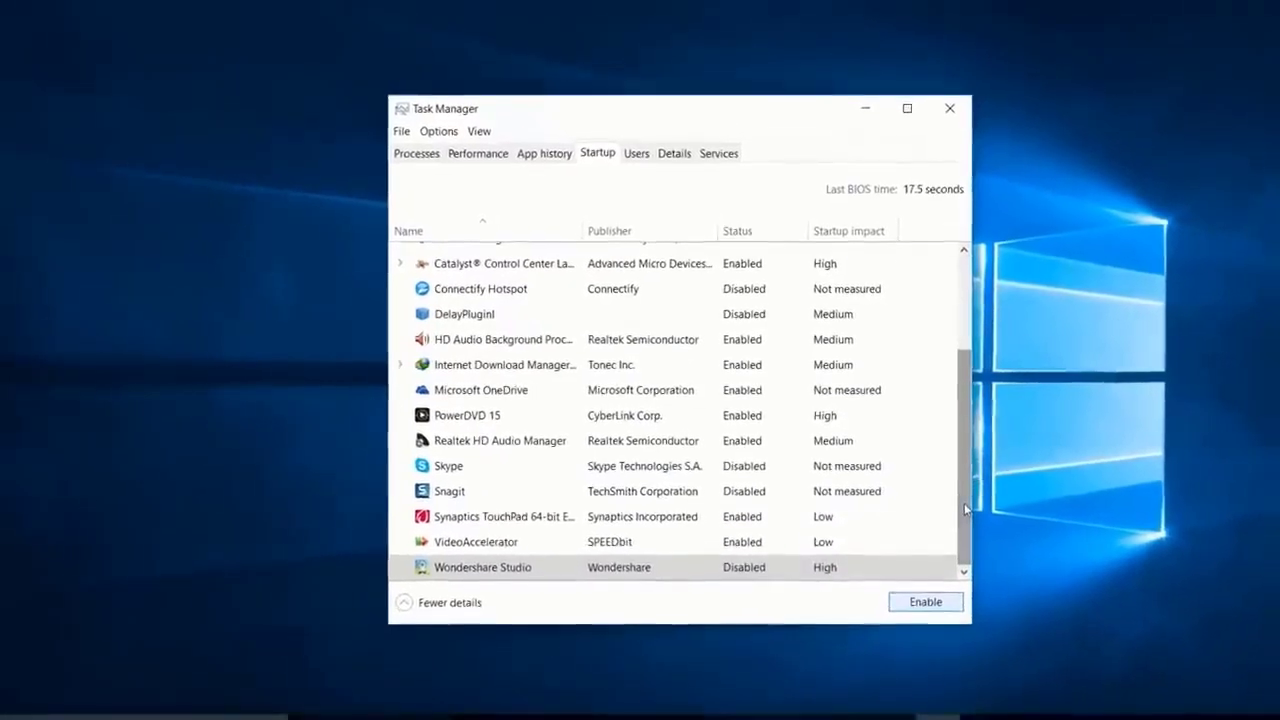
{"action": "left_click", "coordinate": [949, 108]}
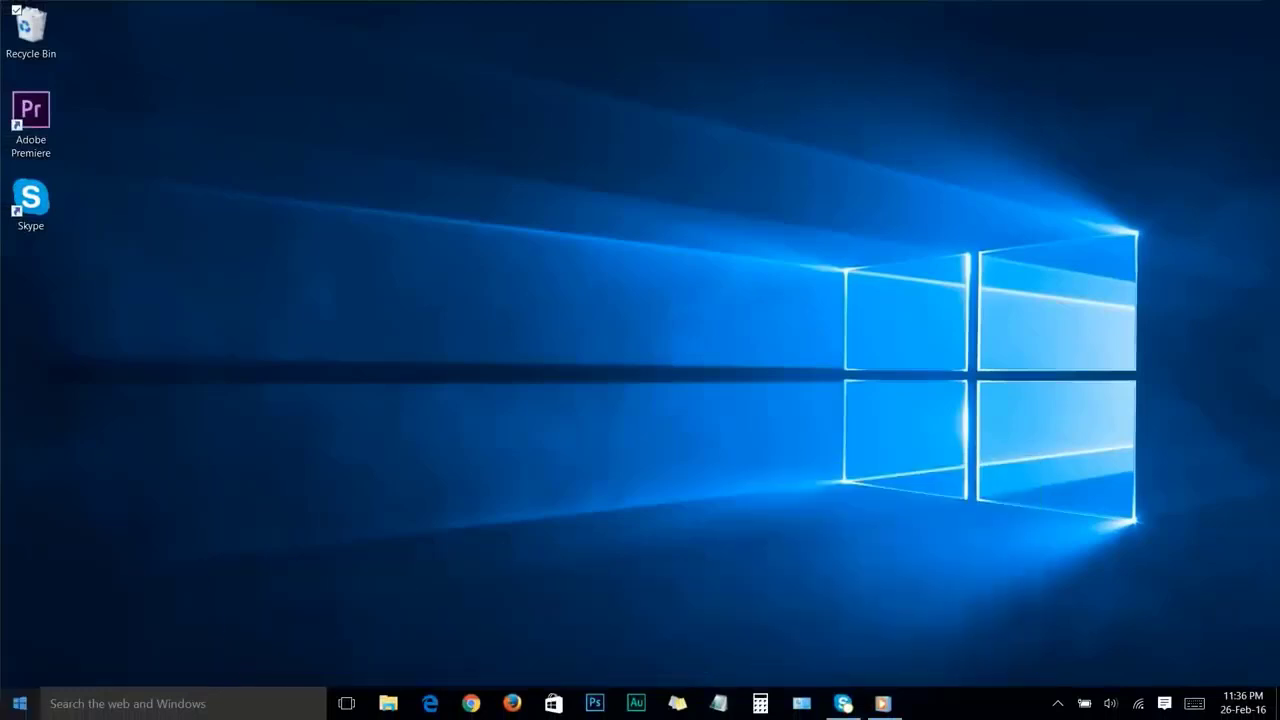
- Find Defragment and Optimize Drives by searching for "defragment", and optimize the C: drive
{"action": "left_click", "coordinate": [19, 703]}
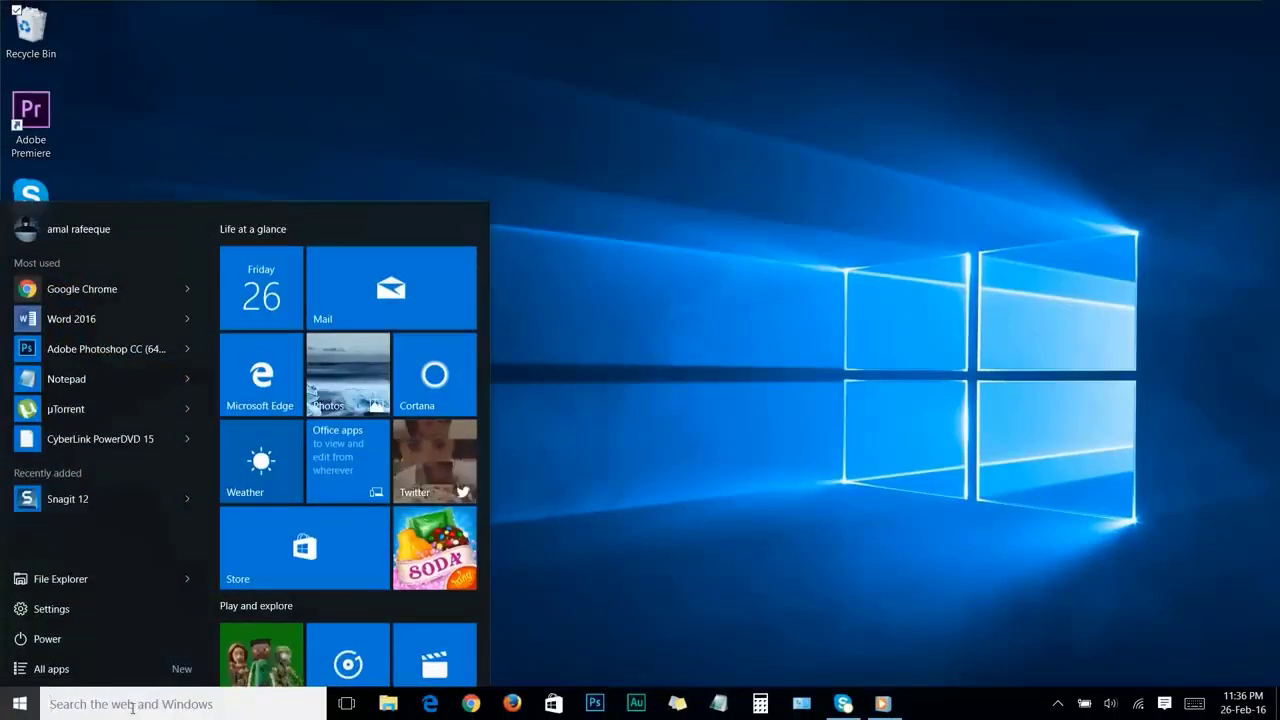
{"action": "type", "text": "defragment"}
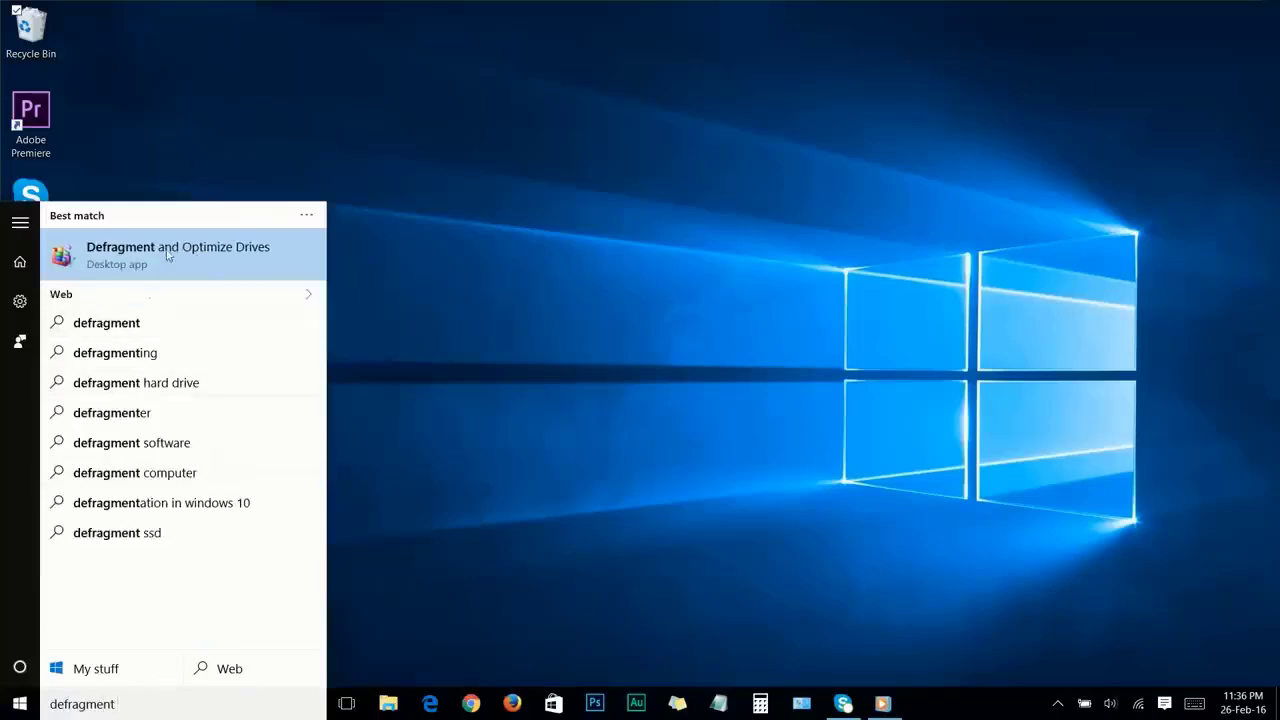
{"action": "left_click", "coordinate": [163, 249]}
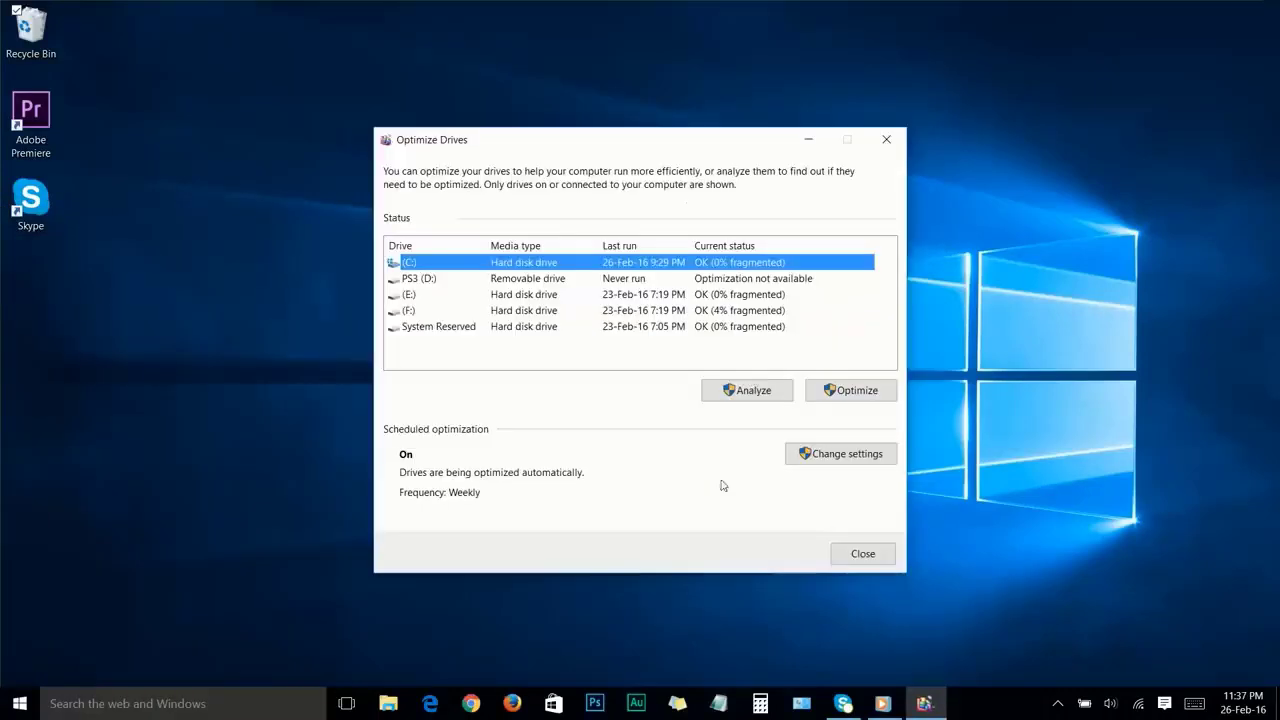
{"action": "left_click", "coordinate": [460, 257]}
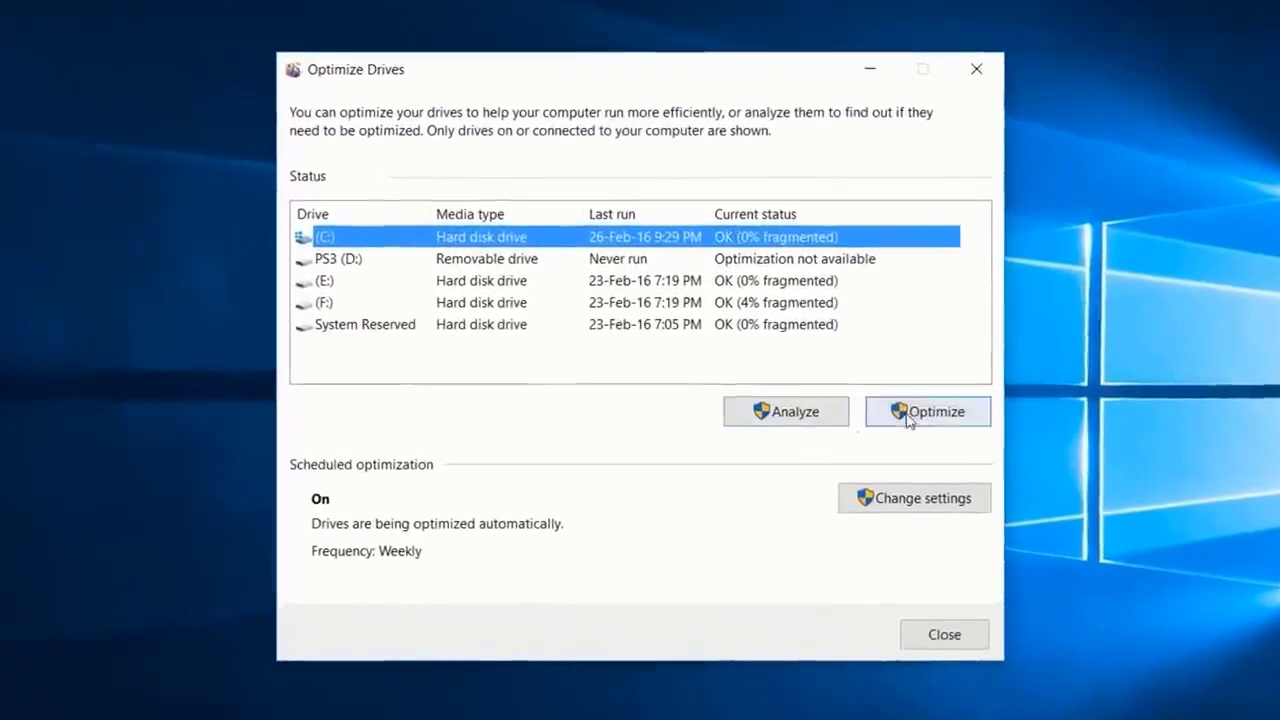
{"action": "left_click", "coordinate": [941, 418]}
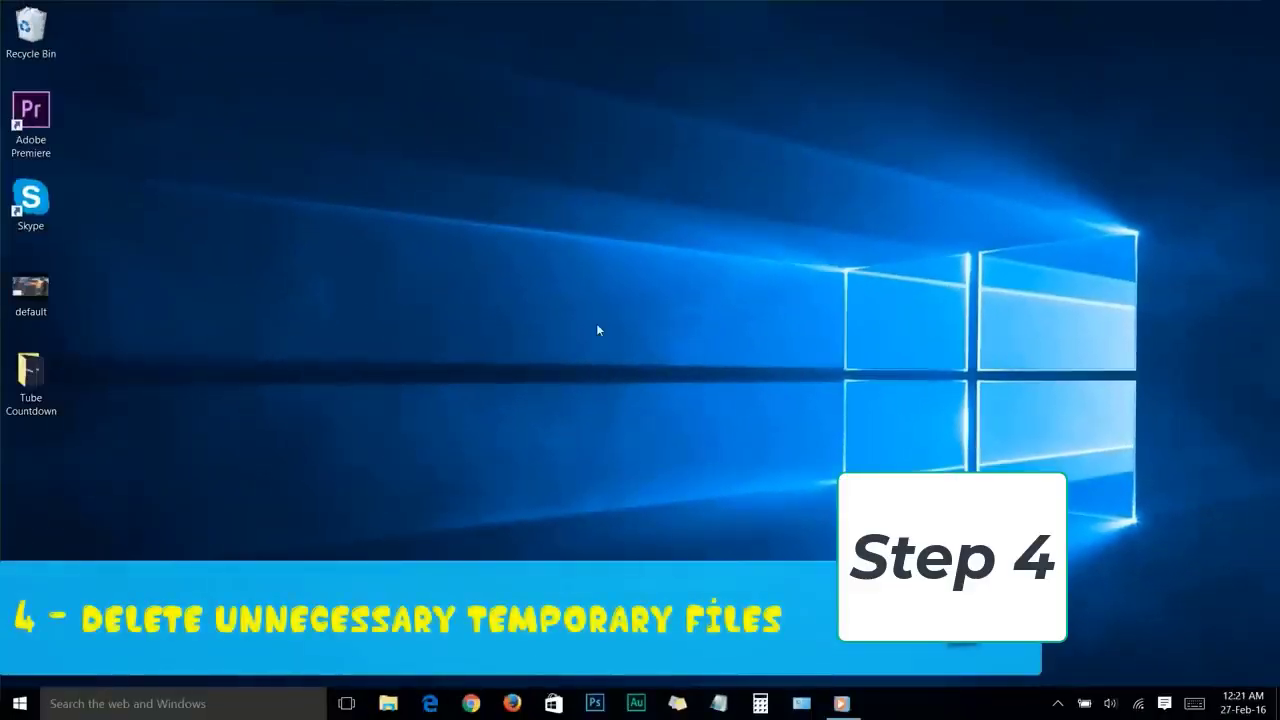
- Open the user's temporary files folder by running %temp%
{"action": "right_click", "coordinate": [20, 707]}
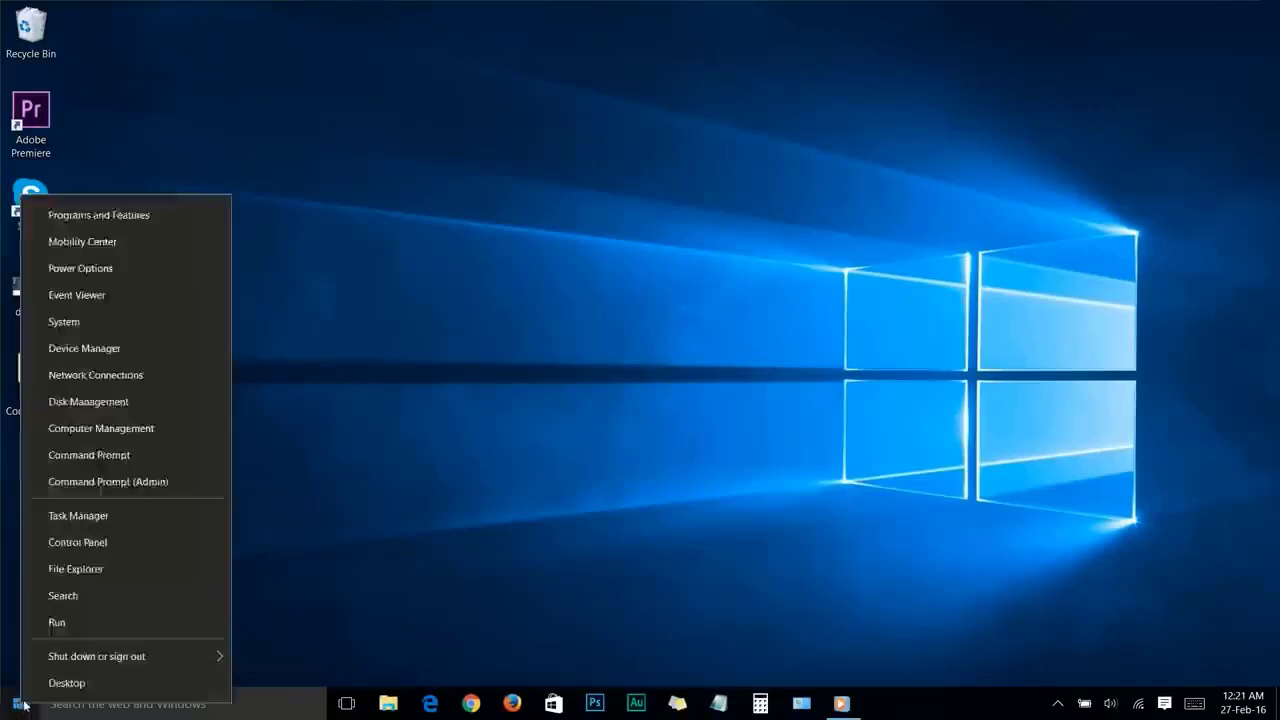
{"action": "left_click", "coordinate": [60, 623]}
{"action": "type", "text": "%te"}
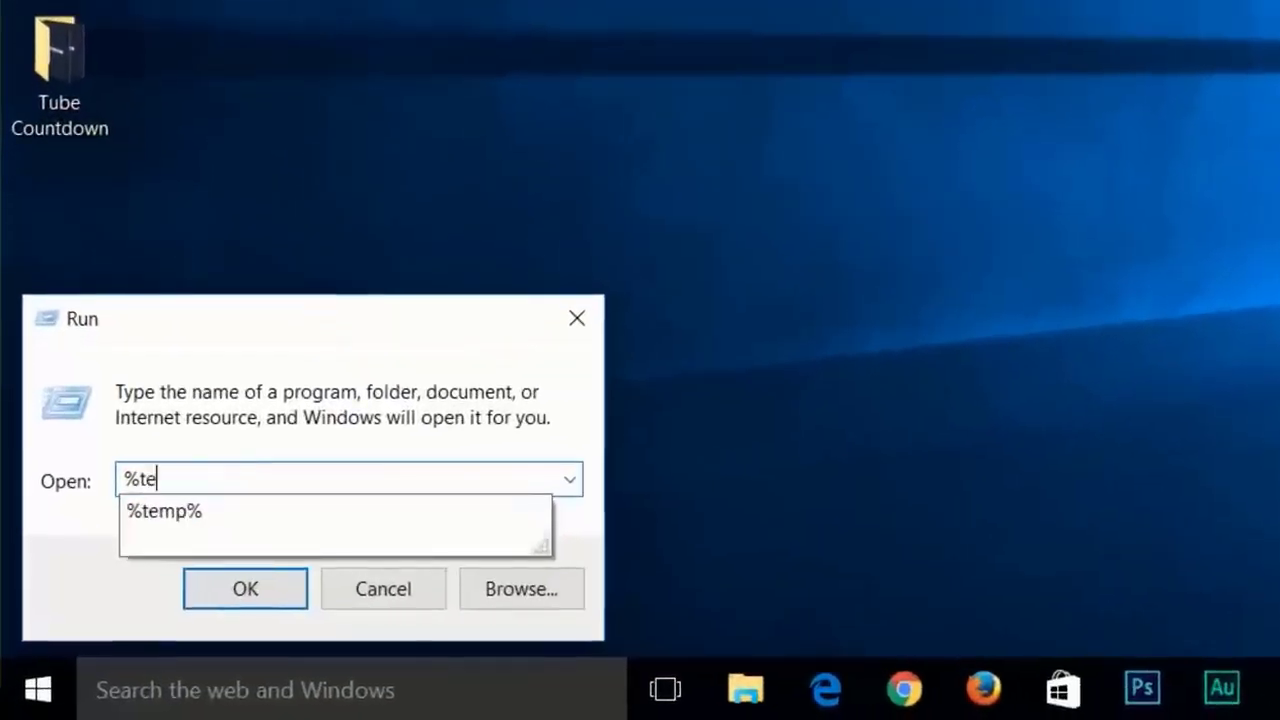
{"action": "type", "text": "mp%"}
{"action": "left_click", "coordinate": [240, 589]}
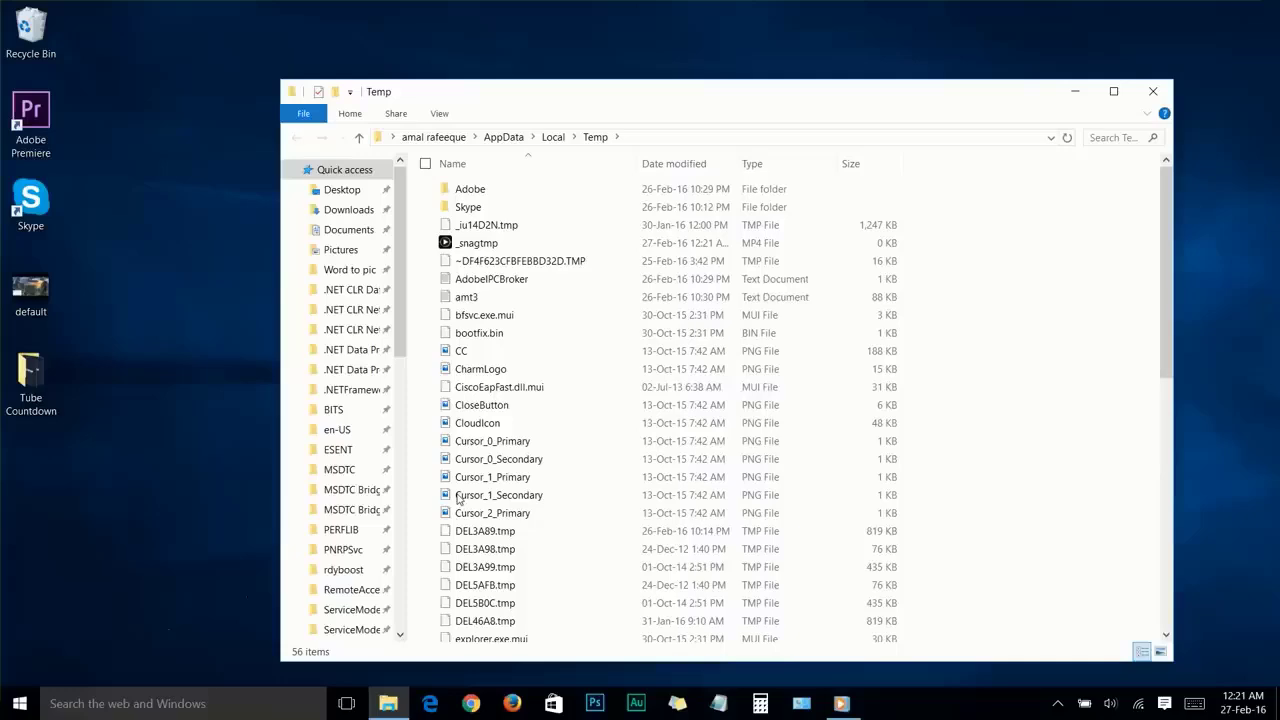
- Delete all the items in the user's Temp folder and close its window
{"action": "left_click_drag", "start_coordinate": [427, 180], "coordinate": [760, 650]}
{"action": "right_click", "coordinate": [664, 374]}
{"action": "left_click", "coordinate": [410, 316]}
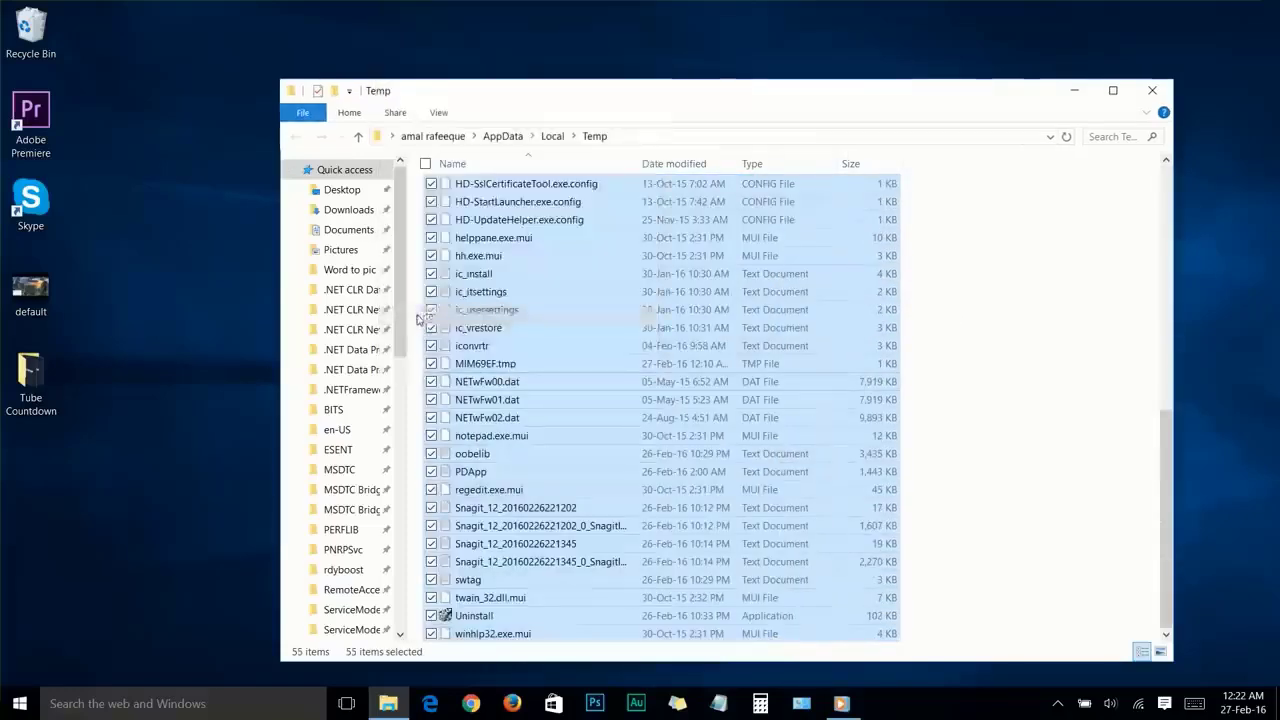
{"action": "left_click", "coordinate": [1152, 90]}
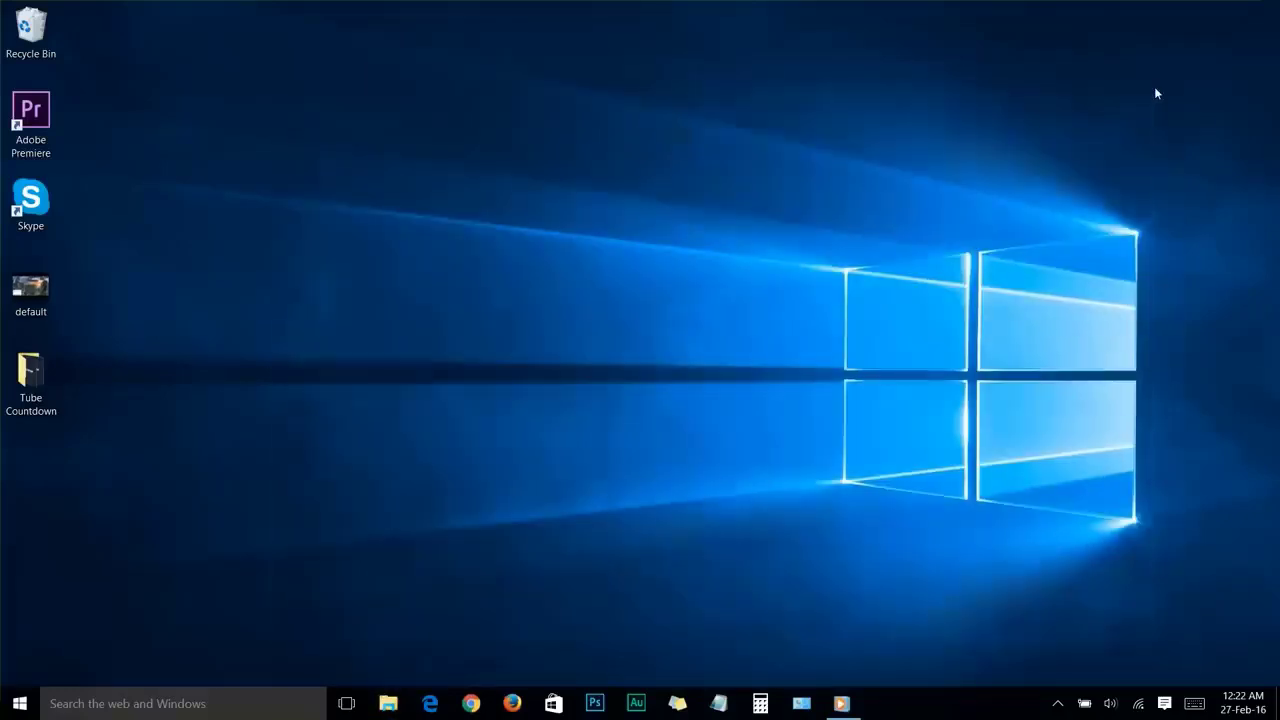
- Open the Windows Temp folder by running temp
{"action": "right_click", "coordinate": [22, 704]}
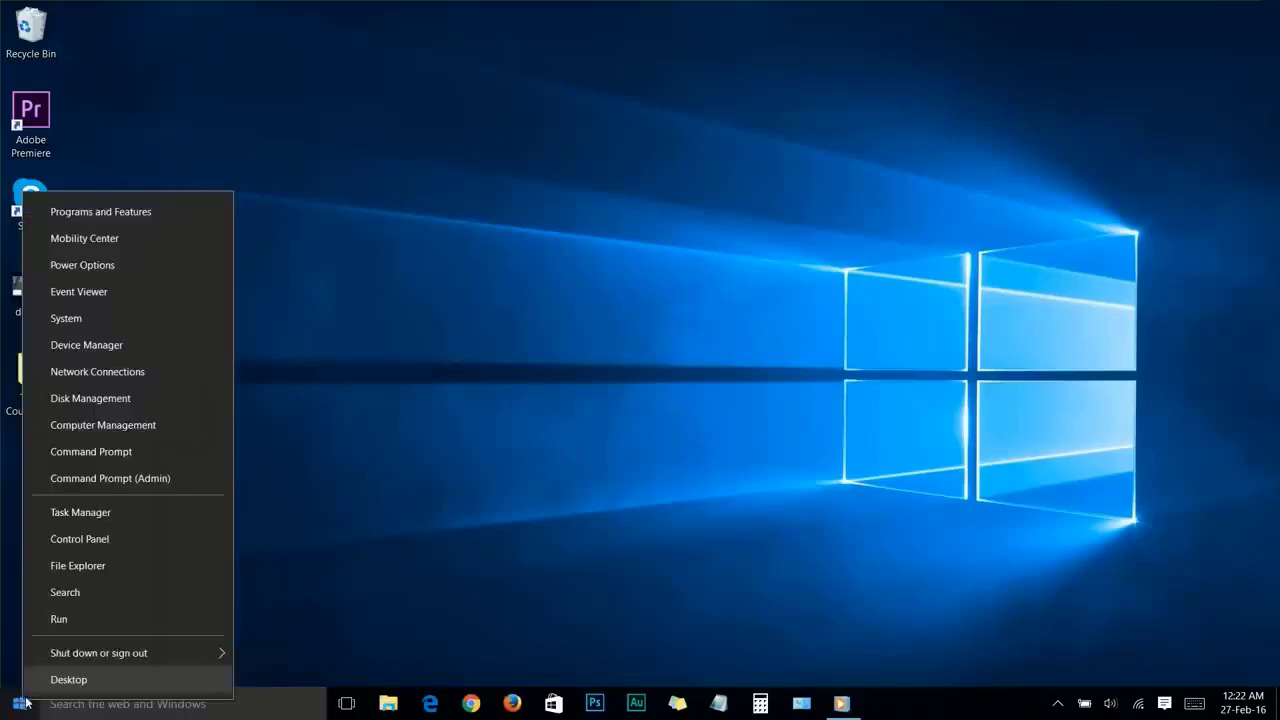
{"action": "left_click", "coordinate": [58, 620]}
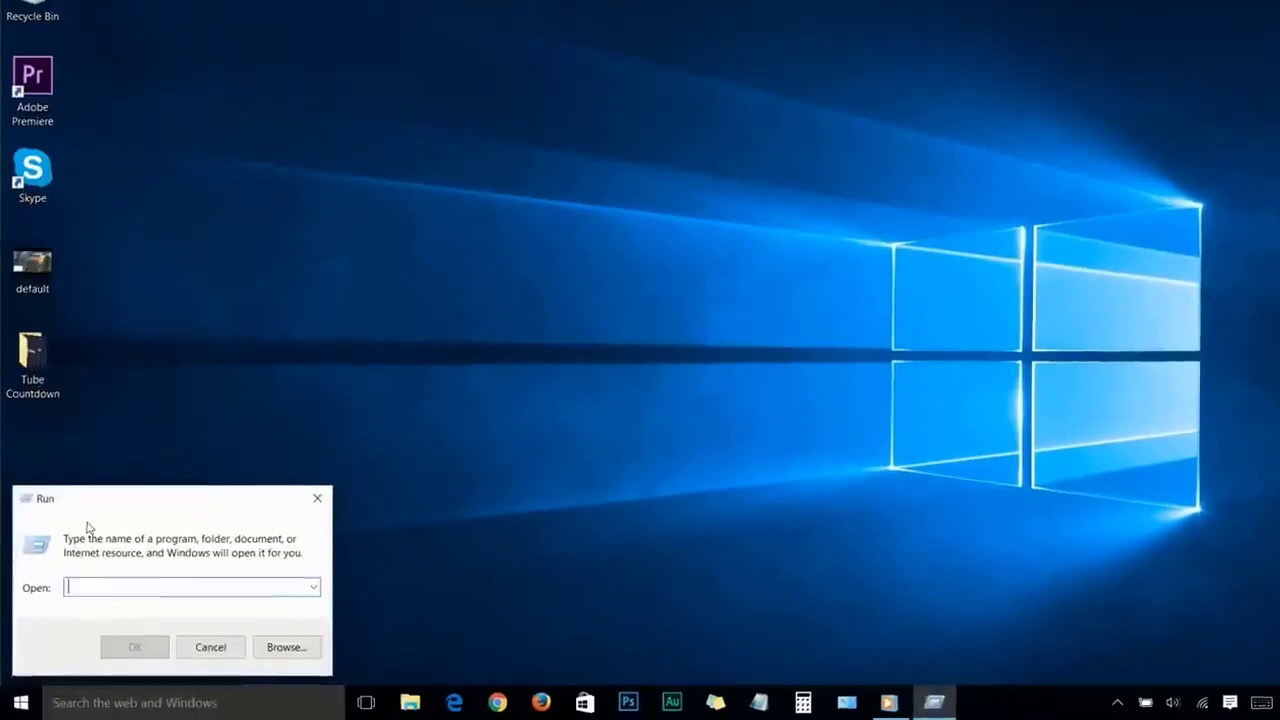
{"action": "type", "text": "temp"}
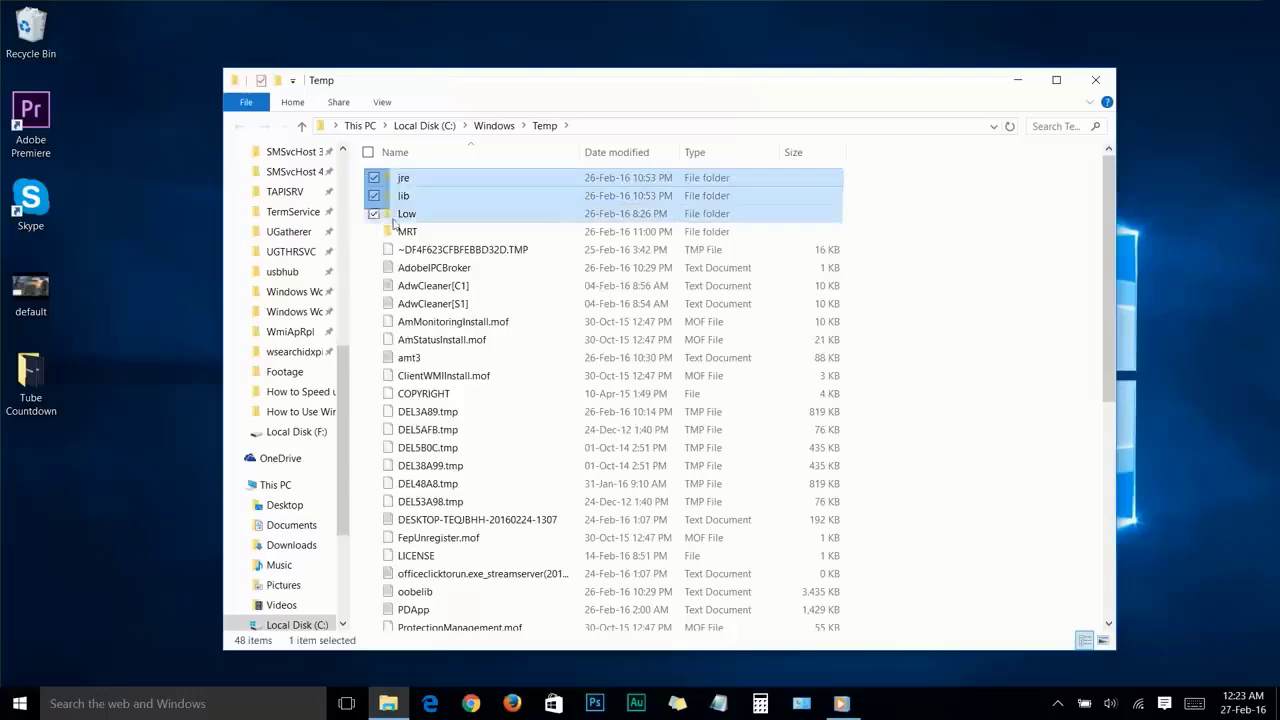
- Delete all the items in the Windows Temp folder, granting administrator permission for all current items
{"action": "left_click_drag", "start_coordinate": [430, 225], "coordinate": [430, 630]}
{"action": "right_click", "coordinate": [607, 412]}
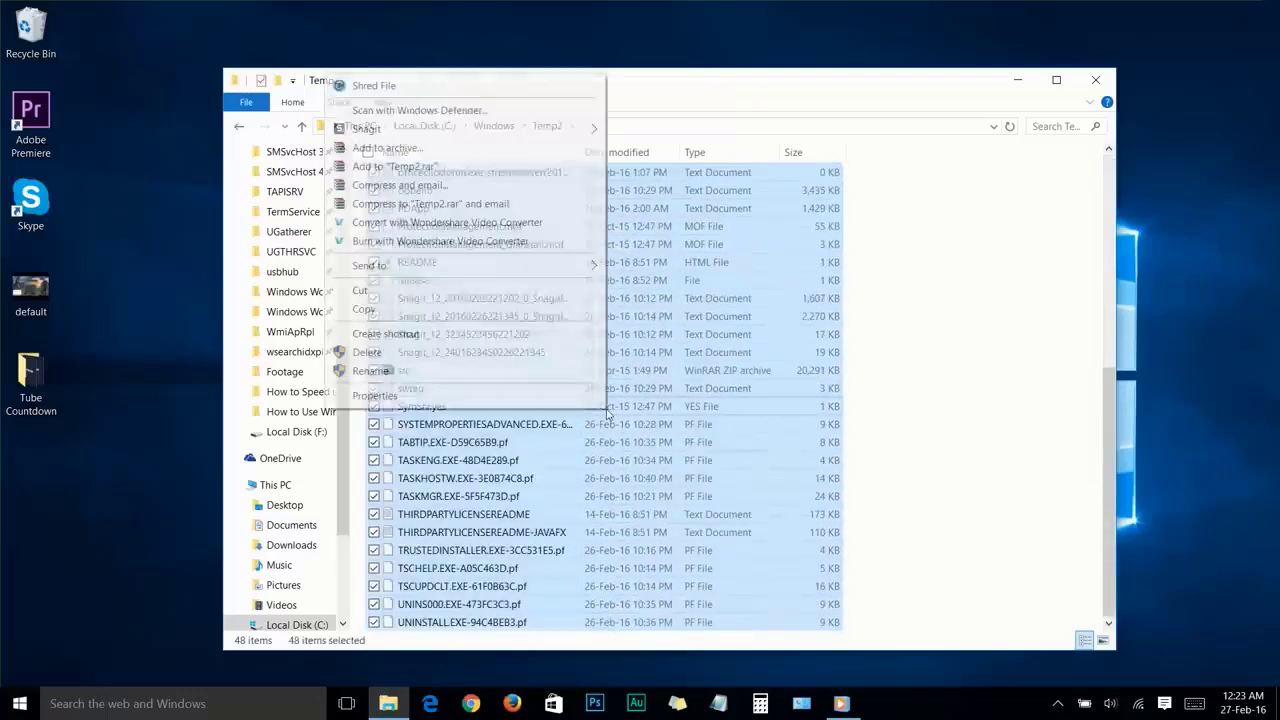
{"action": "left_click", "coordinate": [494, 352]}
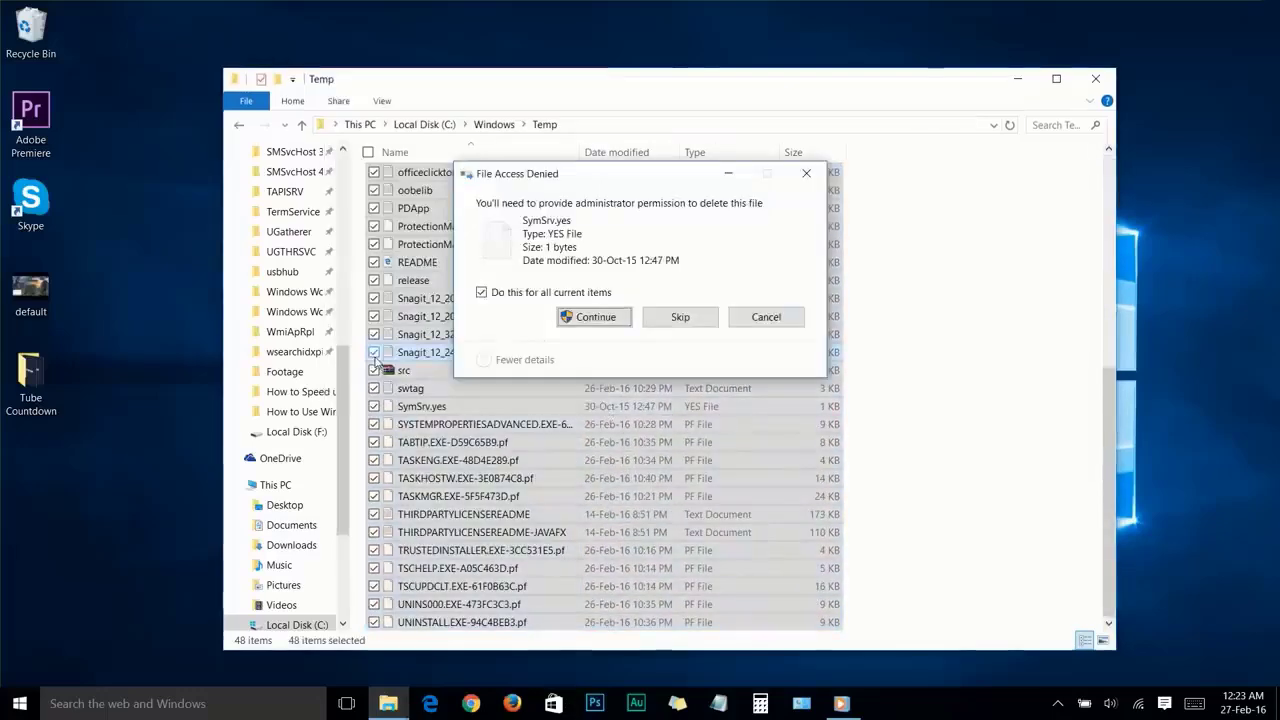
{"action": "left_click", "coordinate": [586, 316]}
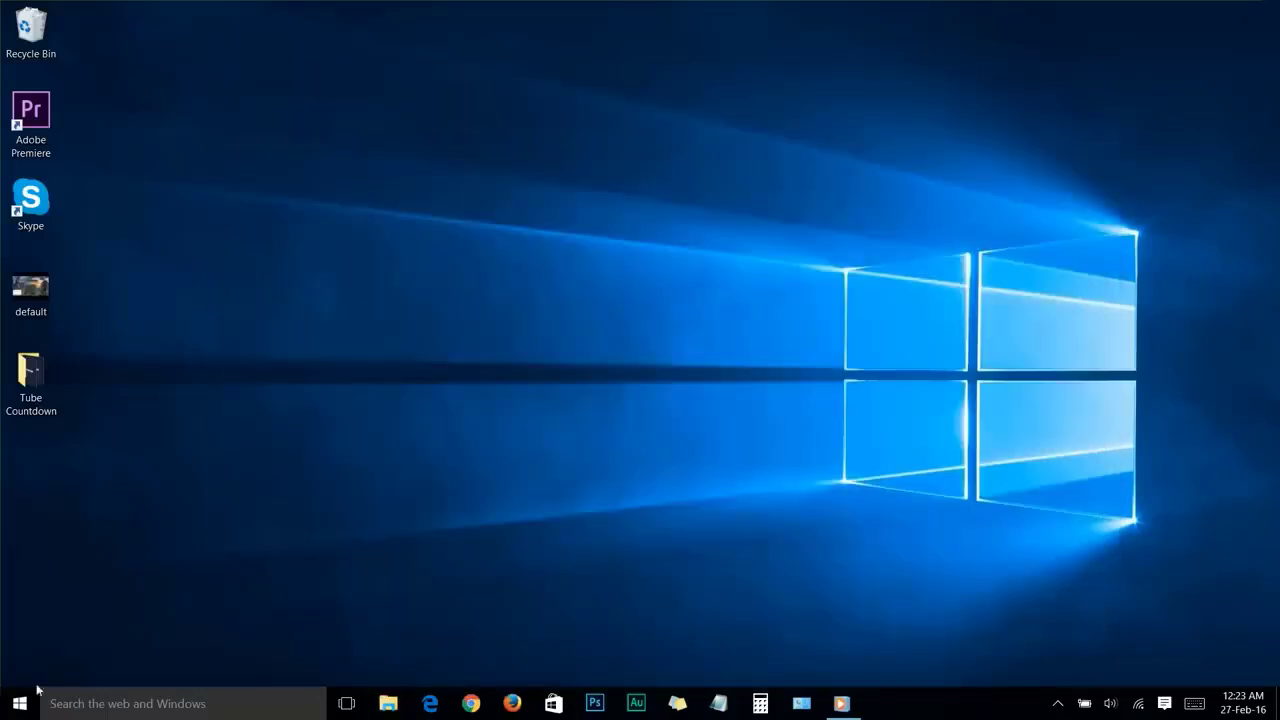
- Open the Windows Prefetch folder by running prefetch
{"action": "right_click", "coordinate": [18, 699]}
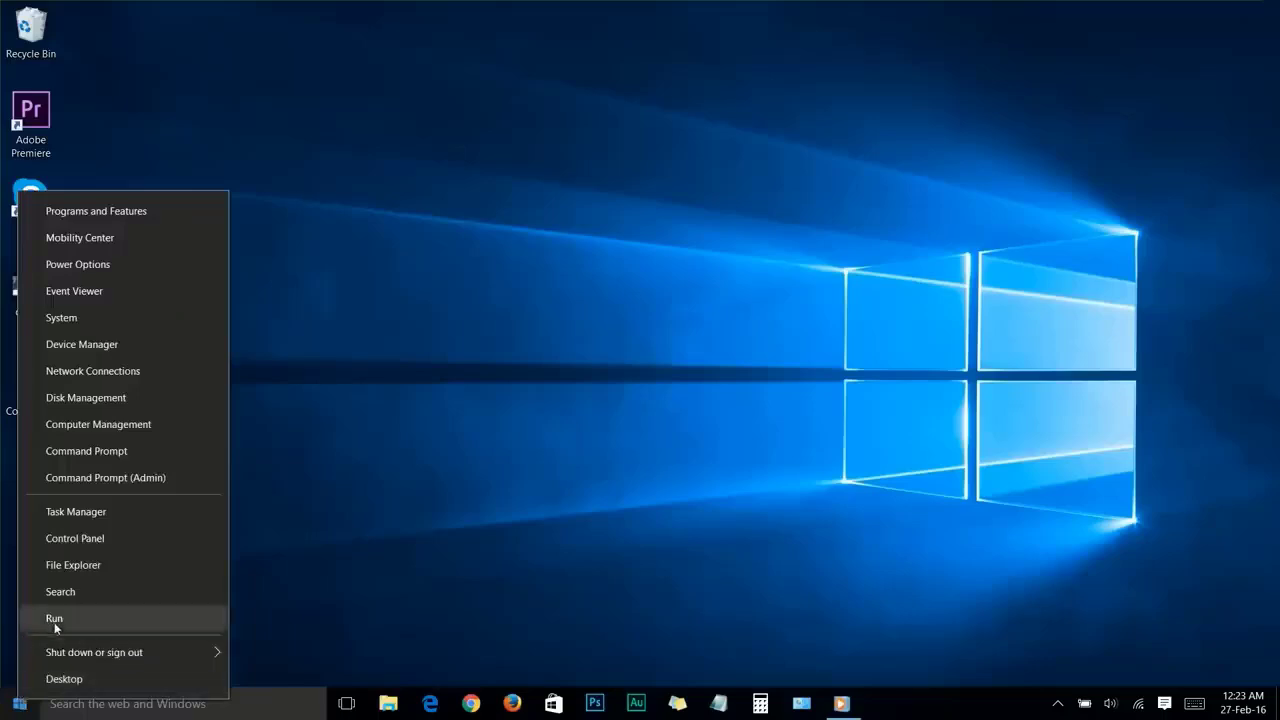
{"action": "left_click", "coordinate": [54, 619]}
{"action": "type", "text": "pre"}
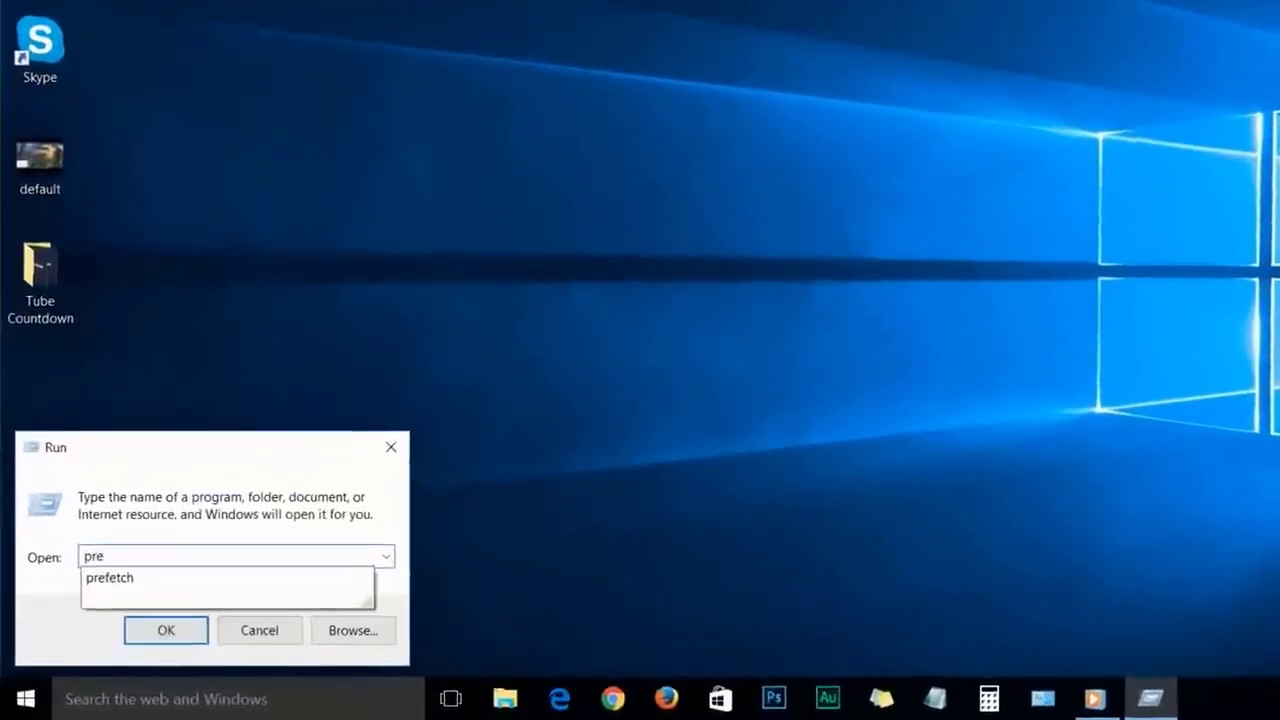
{"action": "type", "text": "fetch"}
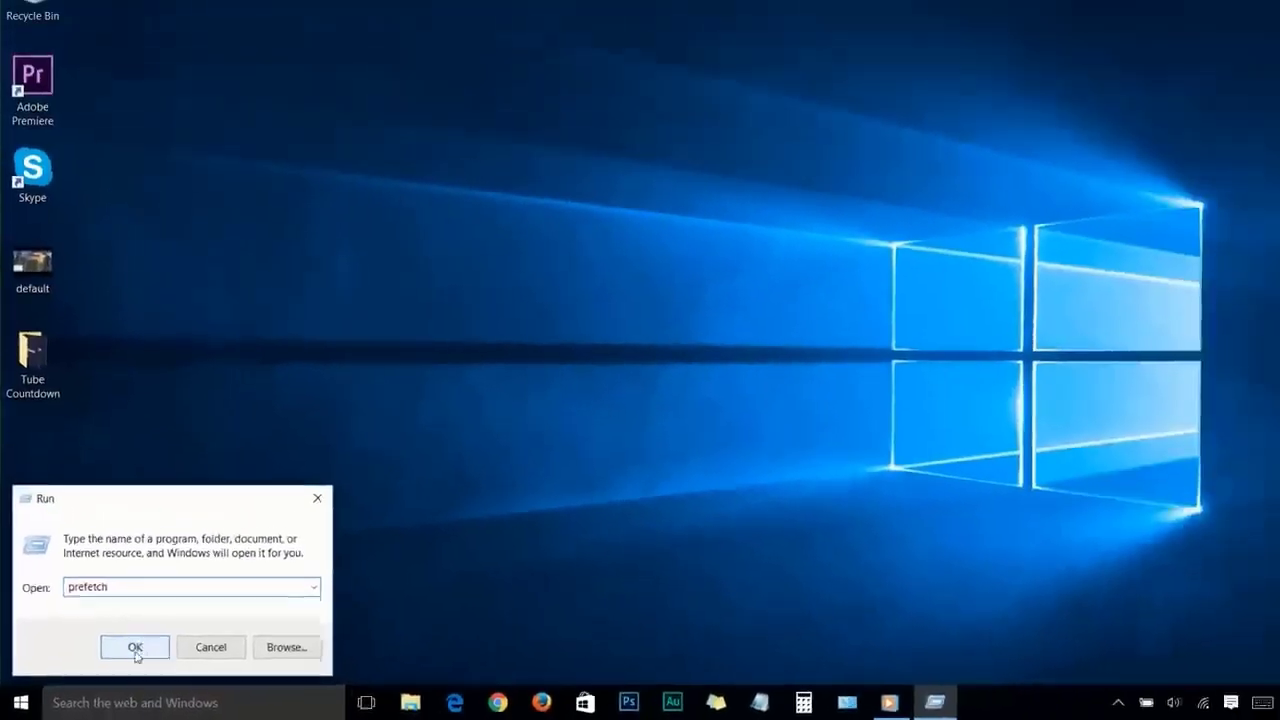
{"action": "left_click", "coordinate": [135, 647]}
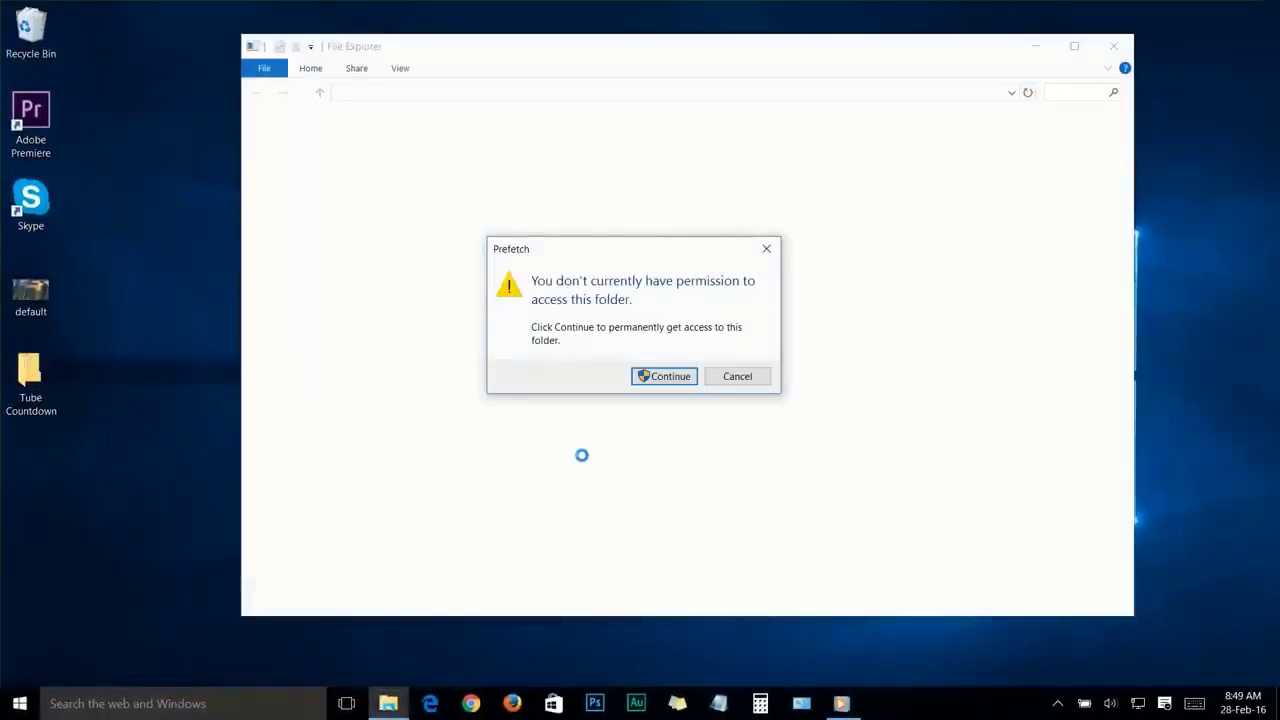
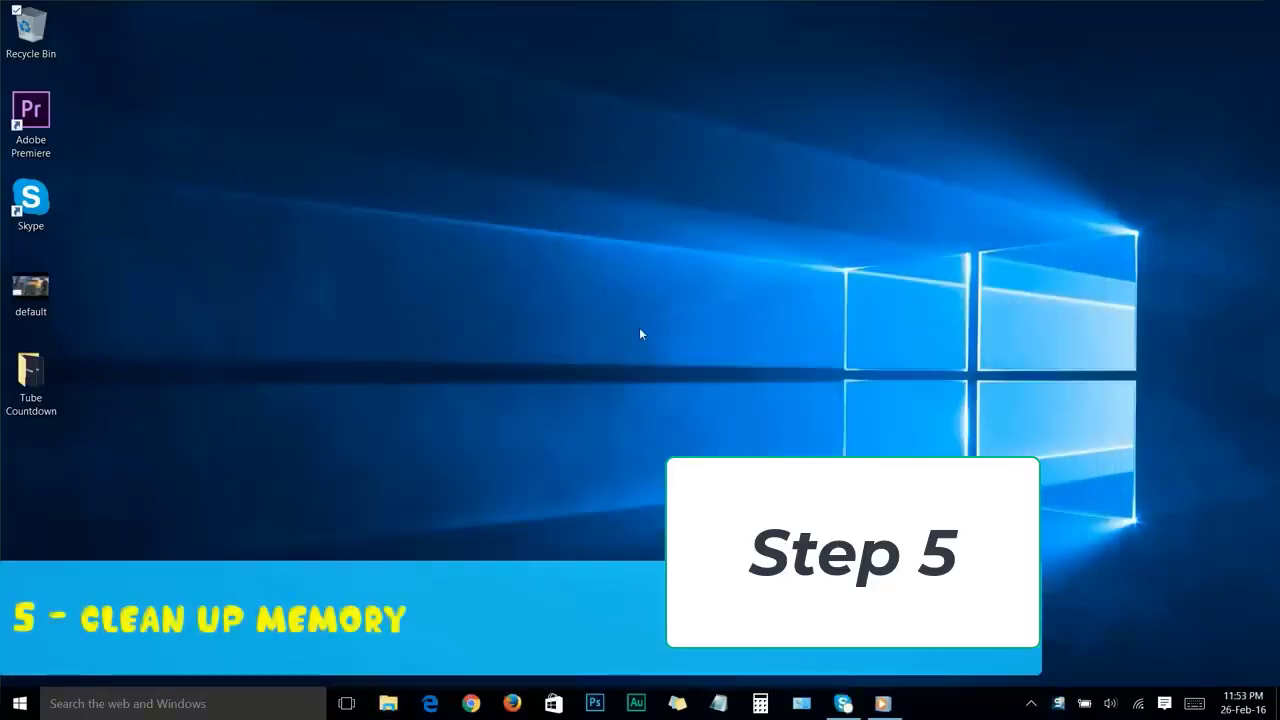
- Open Disk Cleanup for Local Disk (C:) from the drive's properties
{"action": "left_click", "coordinate": [388, 703]}
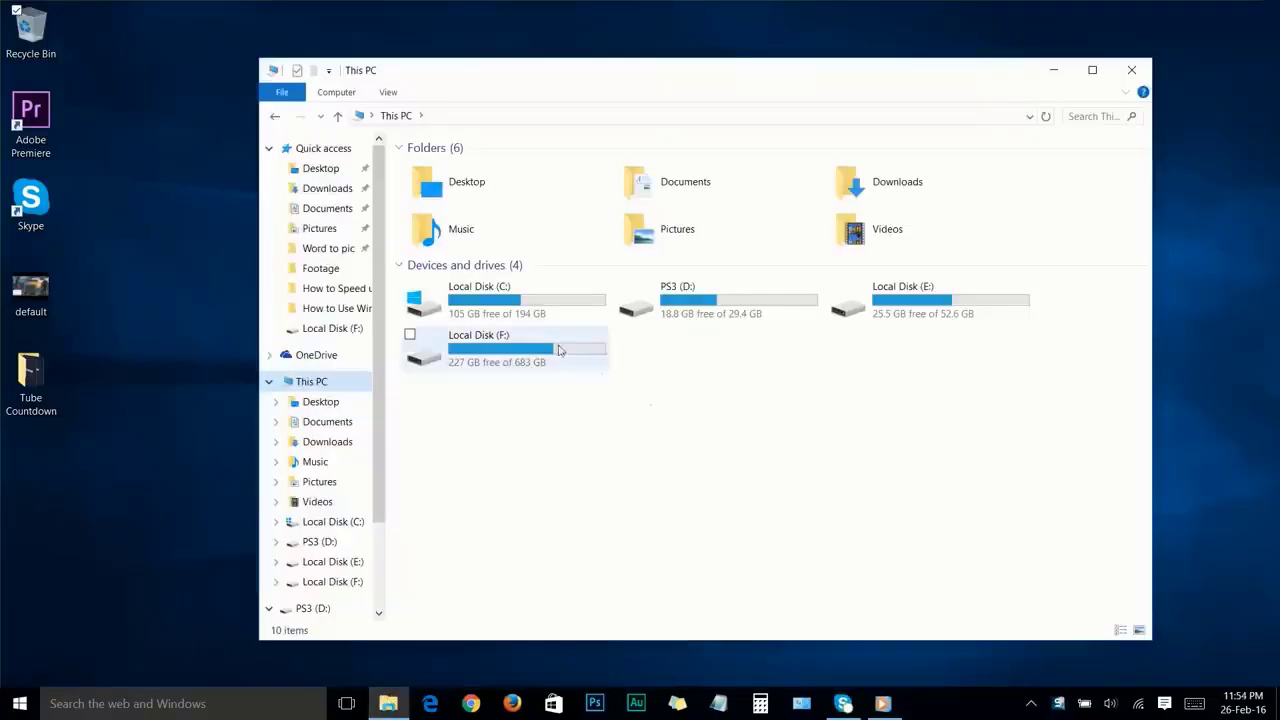
{"action": "right_click", "coordinate": [513, 315]}
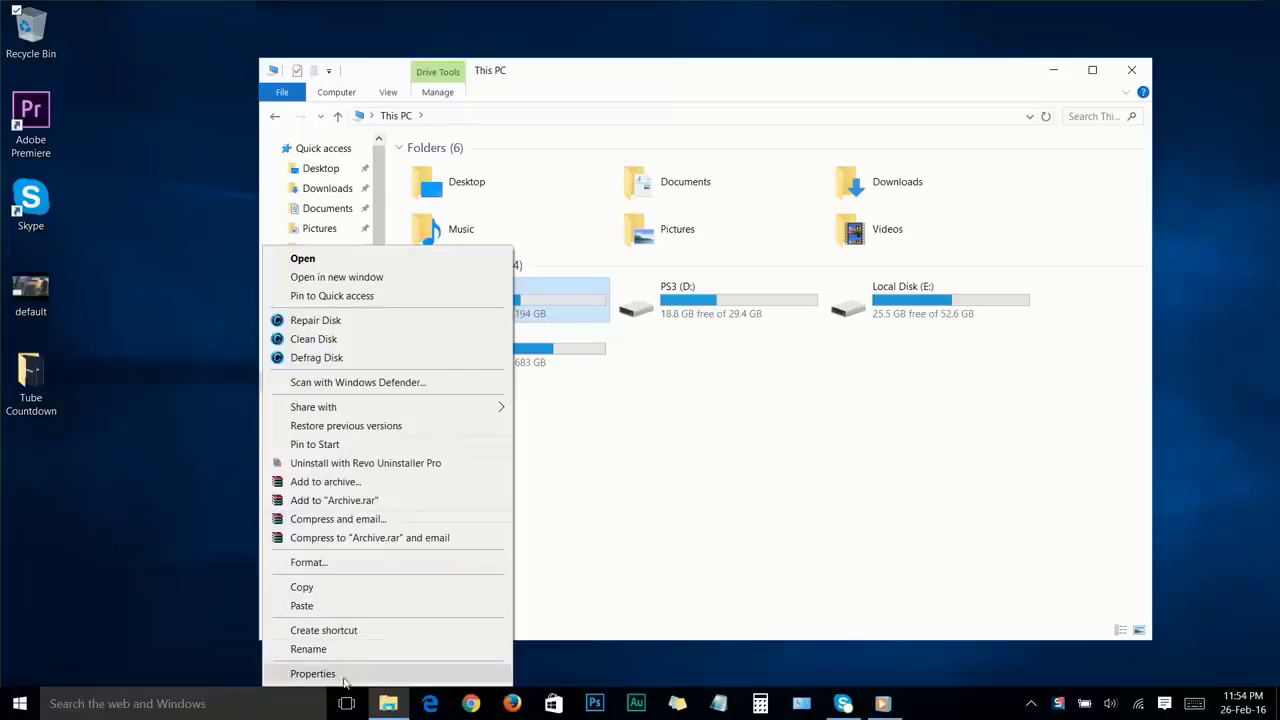
{"action": "left_click", "coordinate": [312, 673]}
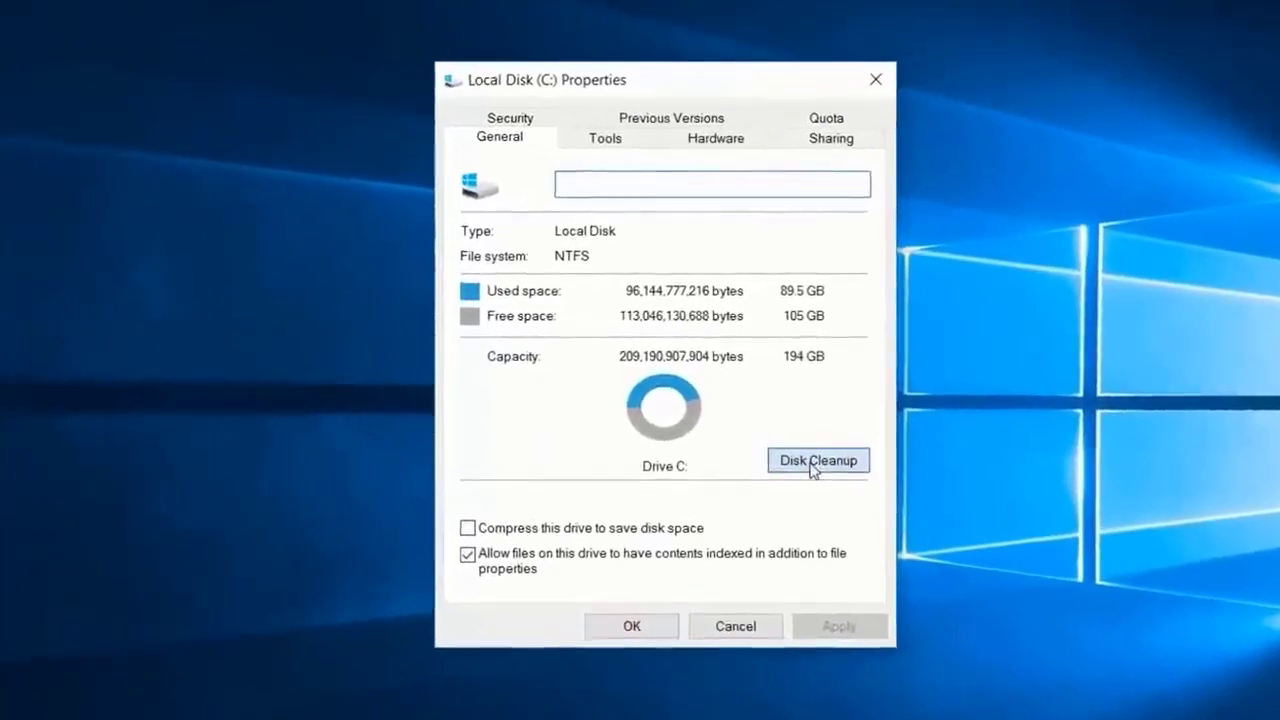
{"action": "left_click", "coordinate": [788, 448]}
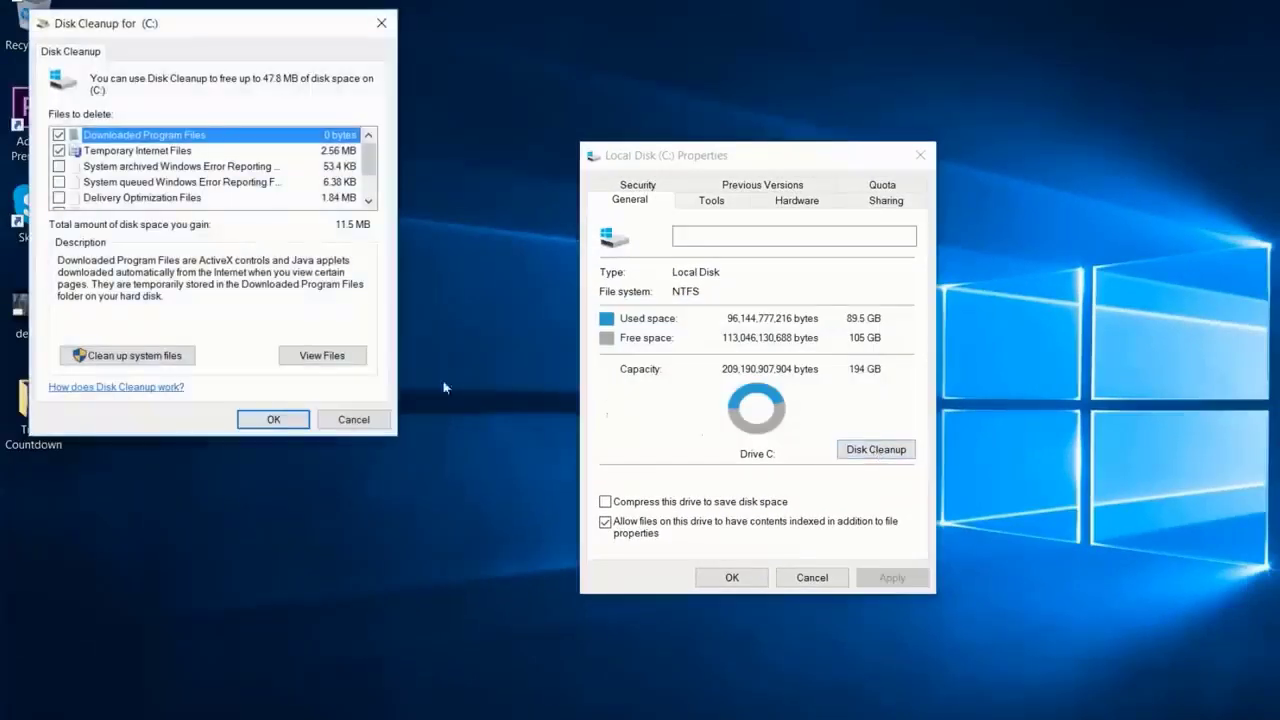
- Extend the C: cleanup to system files, permanently delete the preselected files, and close the drive's properties
{"action": "left_click", "coordinate": [134, 356]}
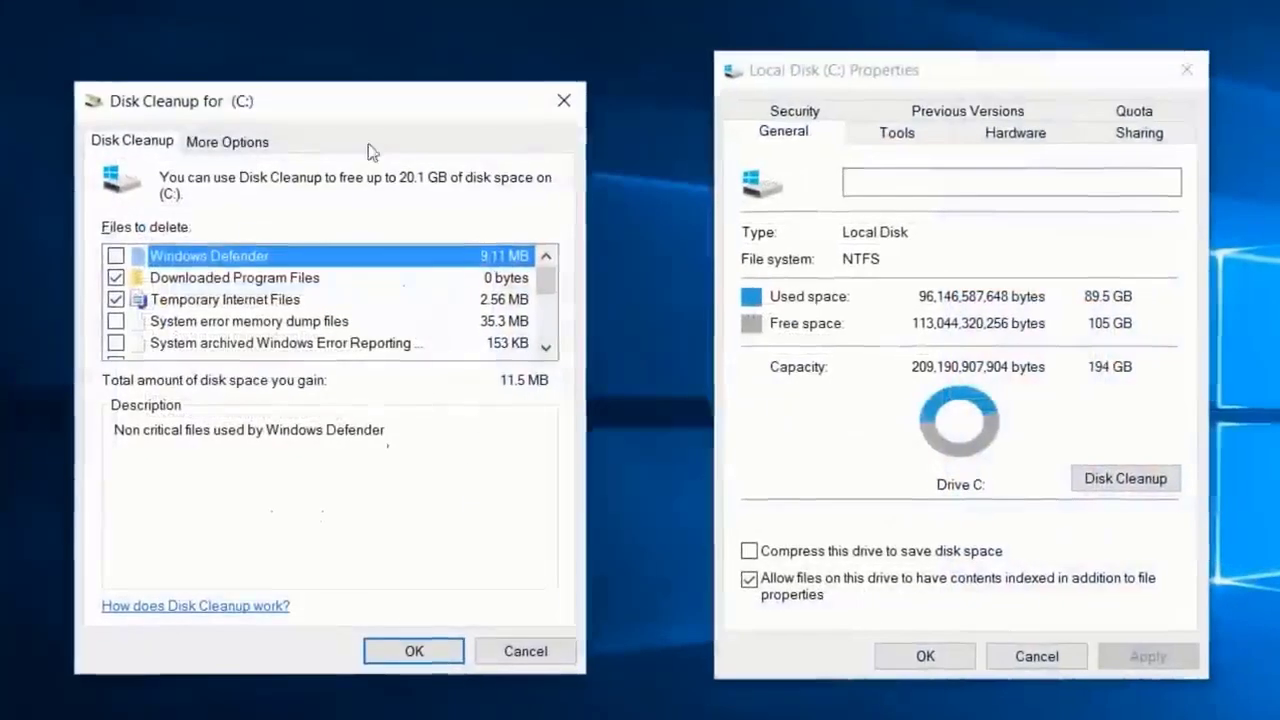
{"action": "left_click", "coordinate": [418, 662]}
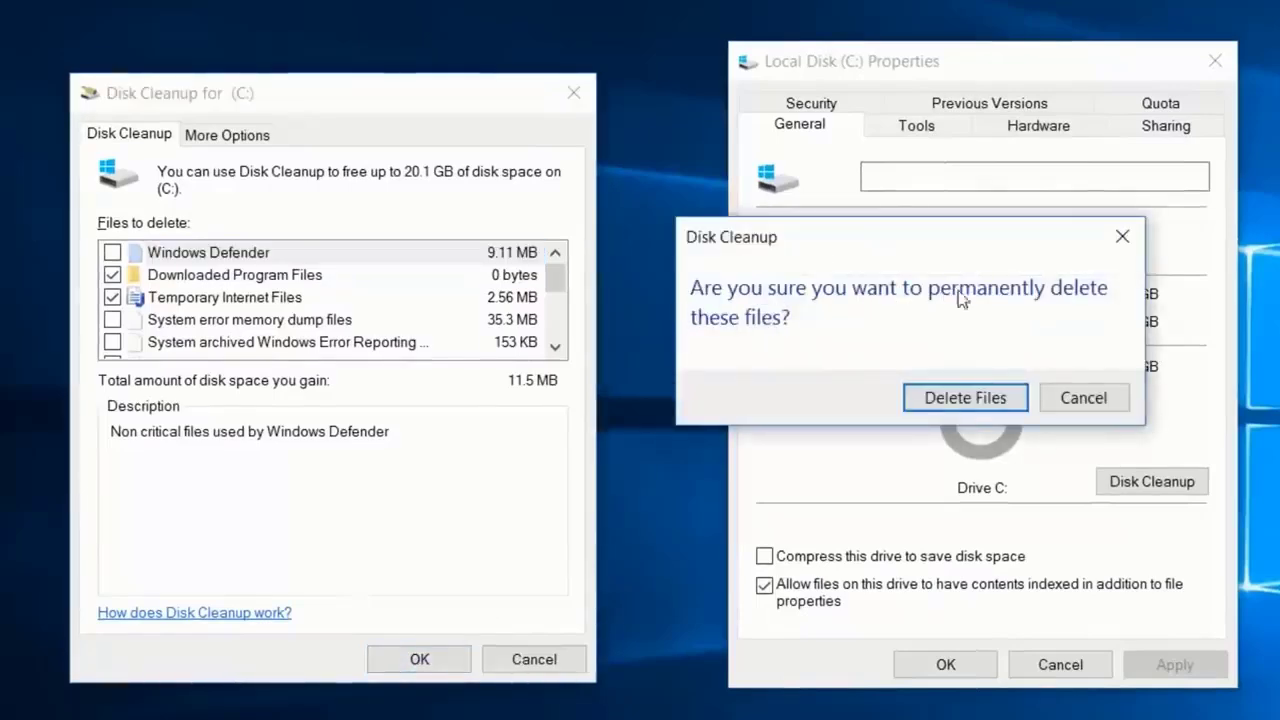
{"action": "left_click", "coordinate": [958, 400]}
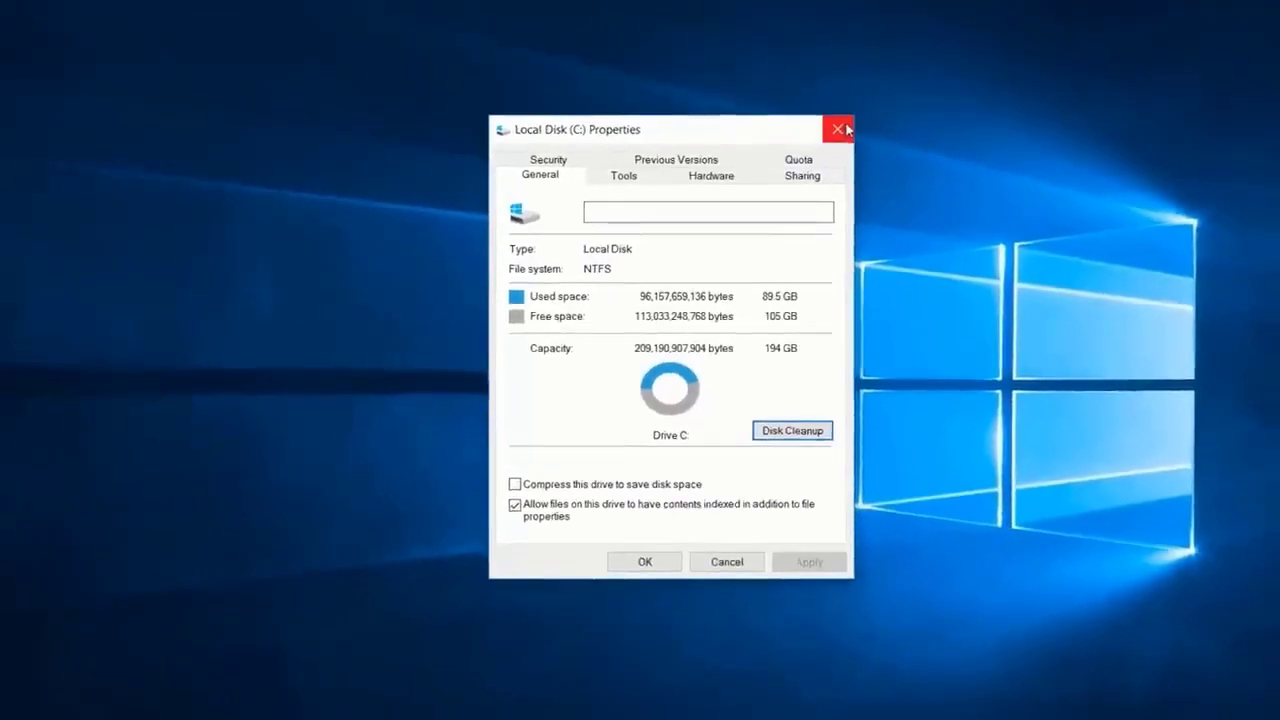
{"action": "left_click", "coordinate": [840, 129]}
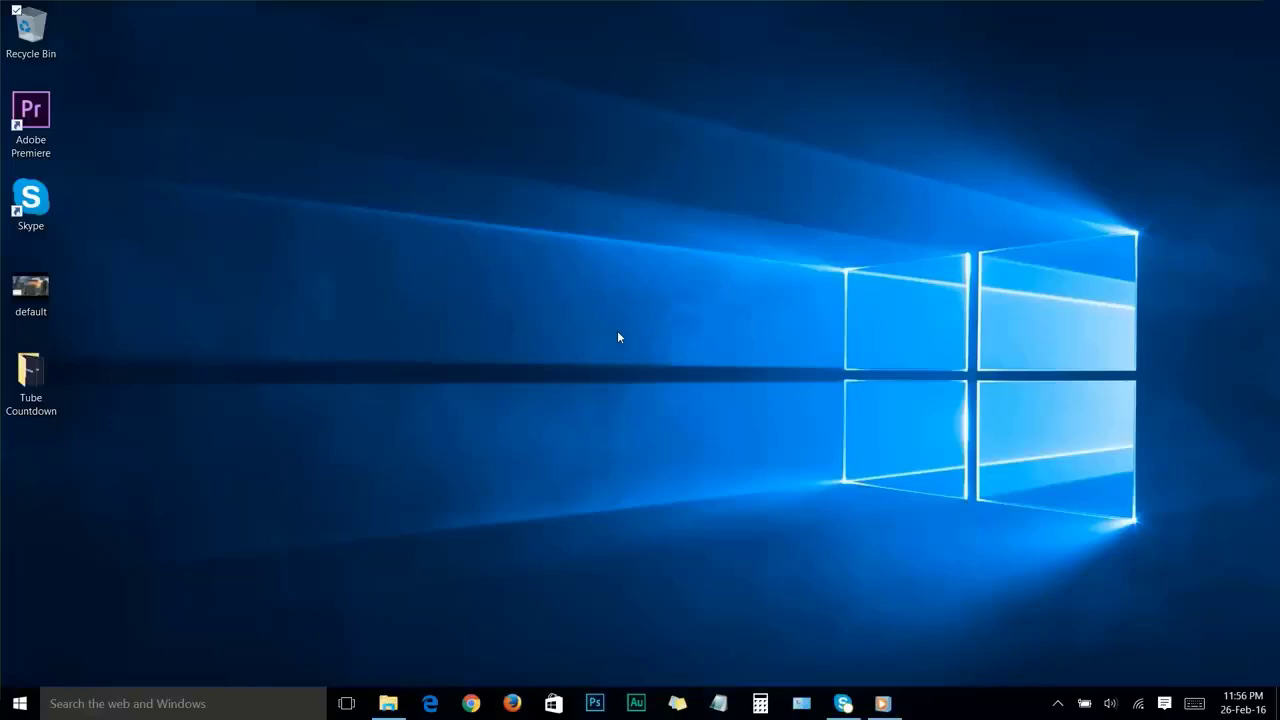
- Open System Configuration by running msconfig
{"action": "right_click", "coordinate": [19, 703]}
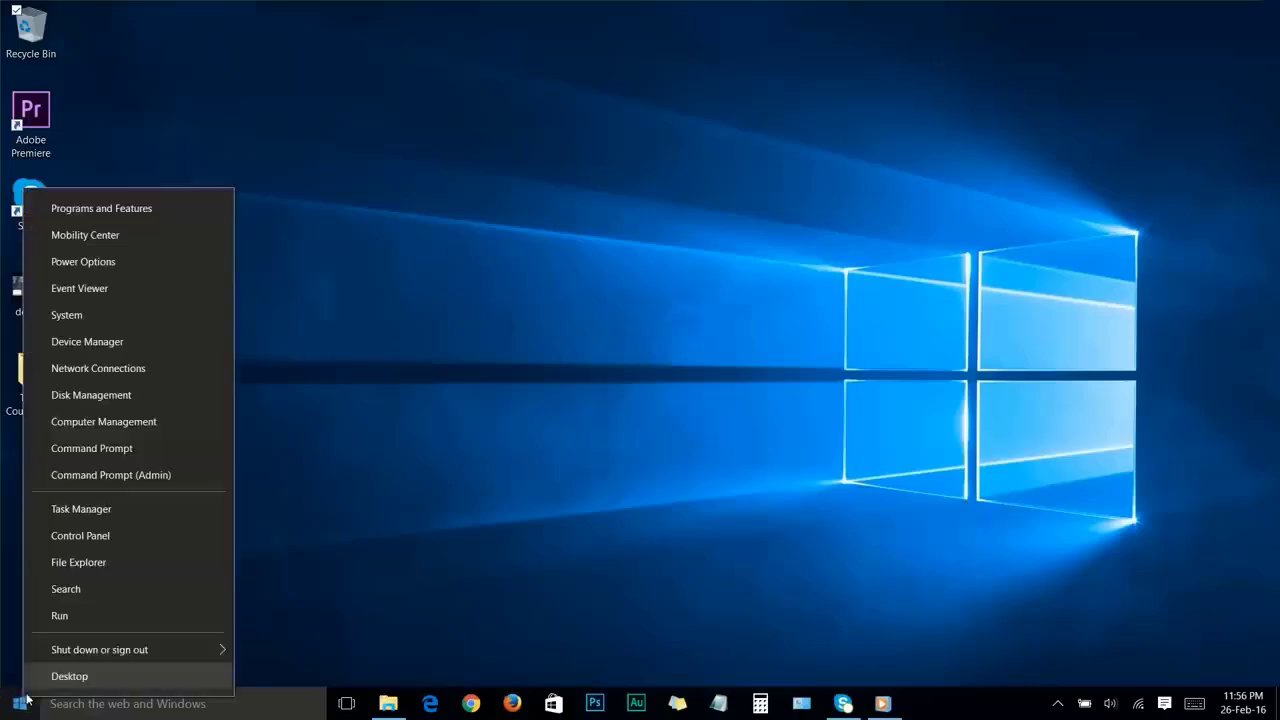
{"action": "left_click", "coordinate": [55, 616]}
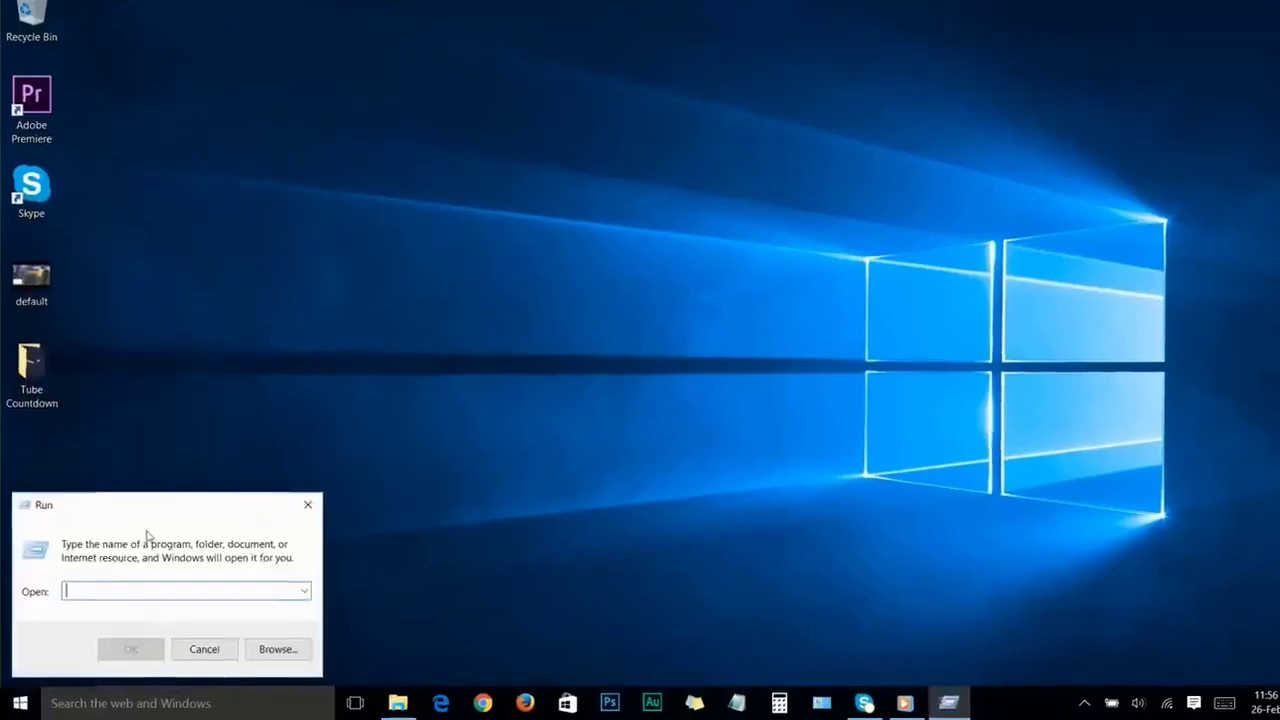
{"action": "type", "text": "msconfig"}
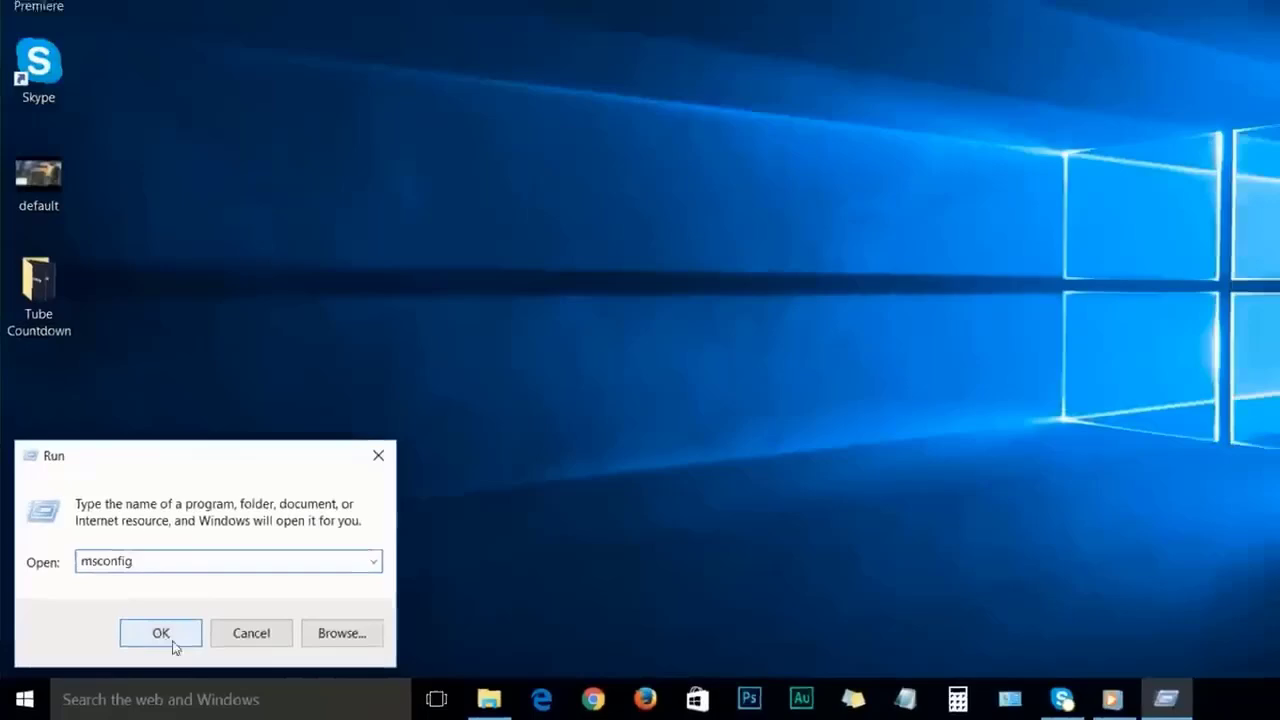
{"action": "left_click", "coordinate": [161, 635]}
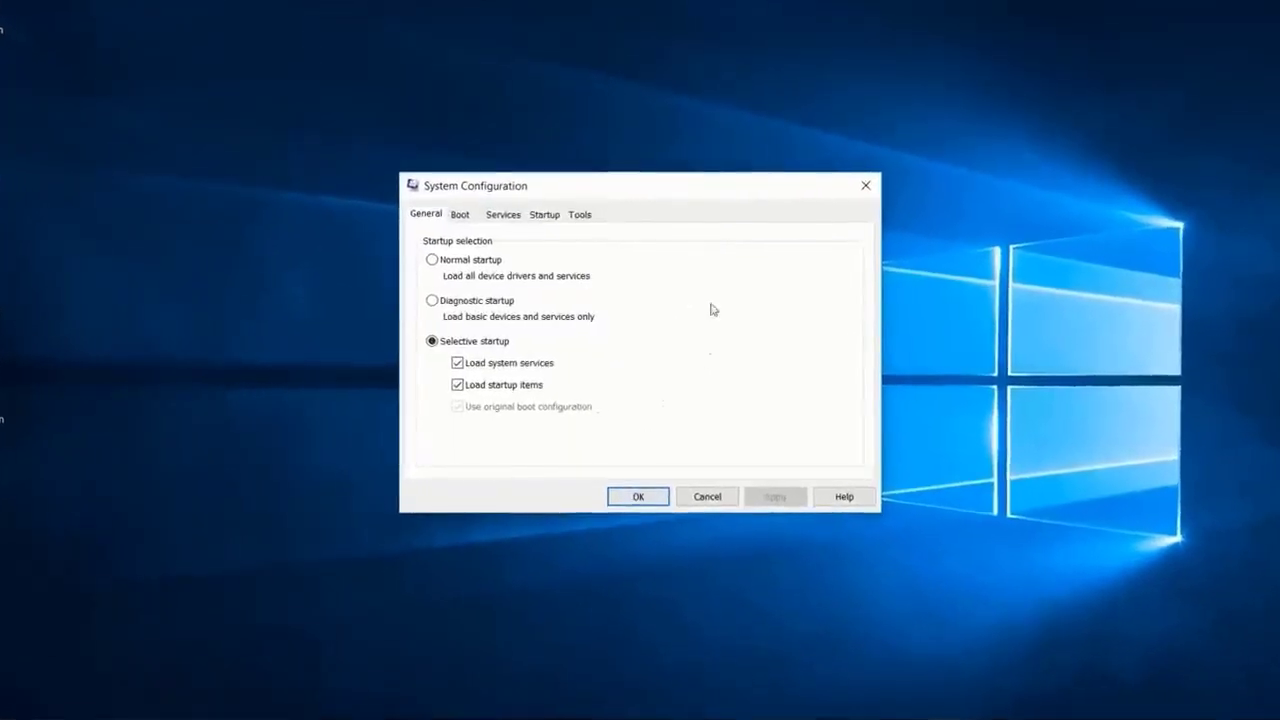
- Display the system services with all Microsoft services hidden from the list
{"action": "left_click", "coordinate": [503, 214]}
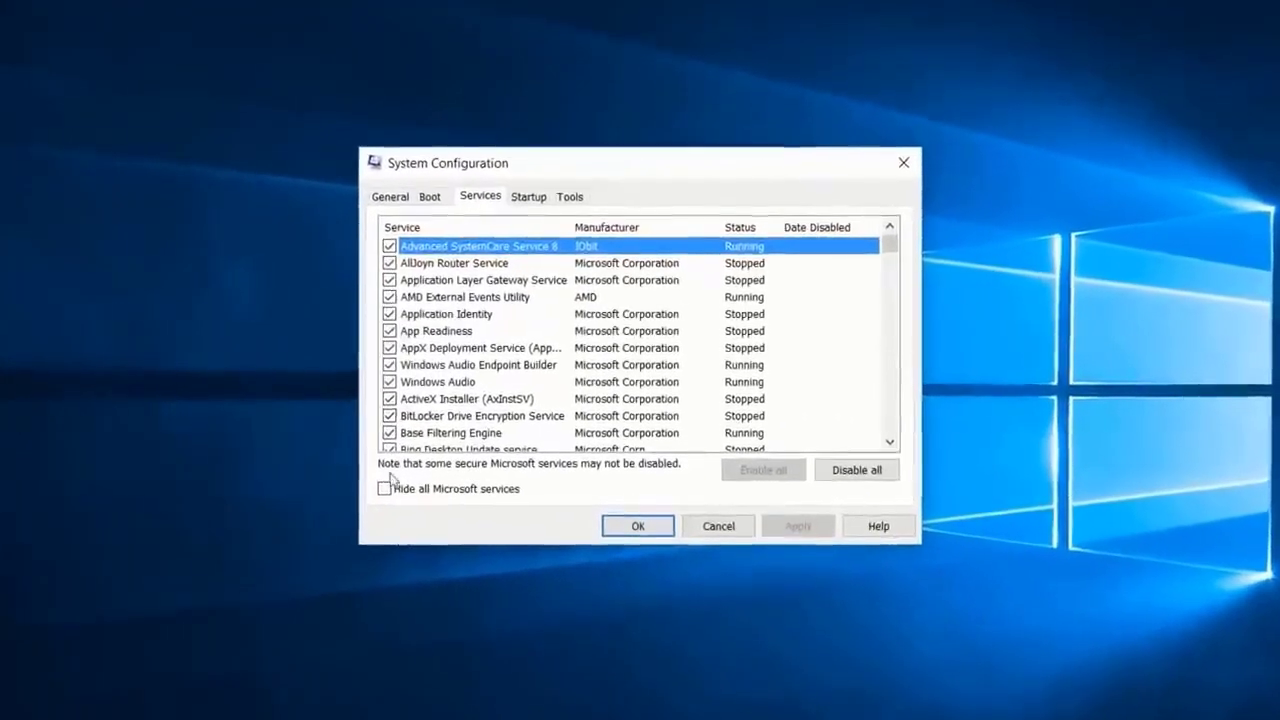
{"action": "left_click", "coordinate": [391, 484]}
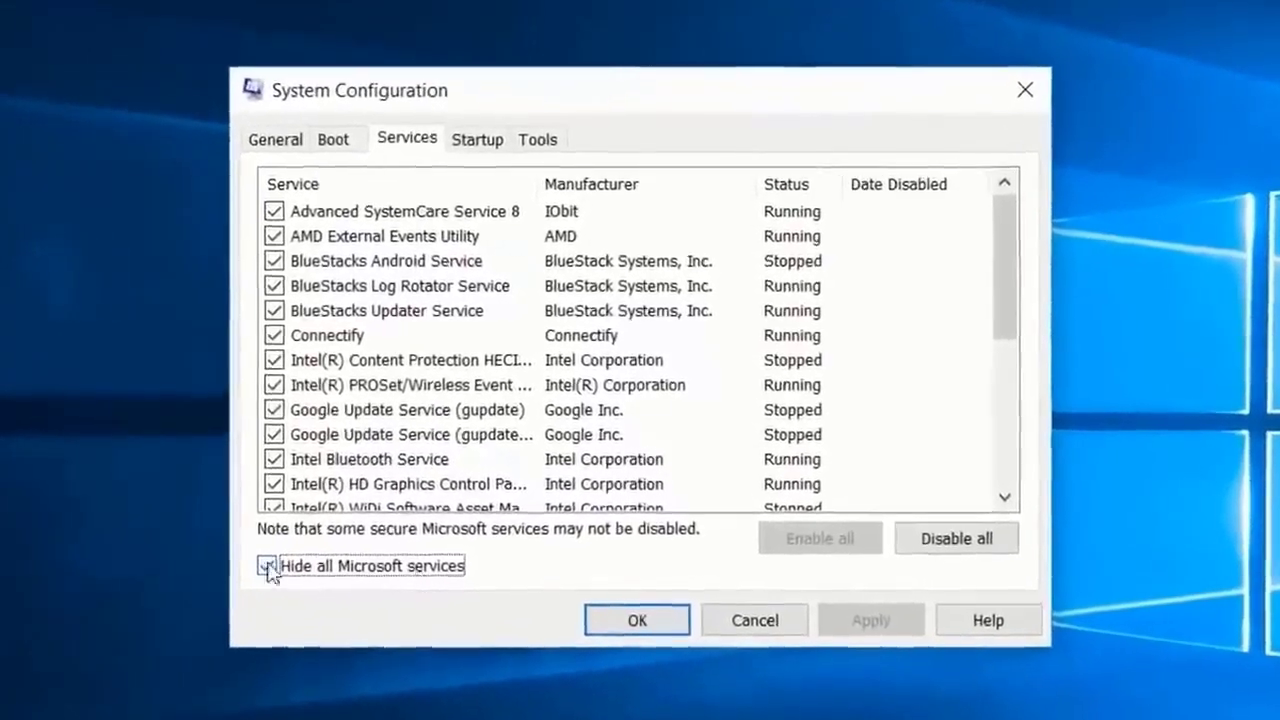
{"action": "left_click", "coordinate": [274, 561]}
{"action": "left_click", "coordinate": [274, 561]}
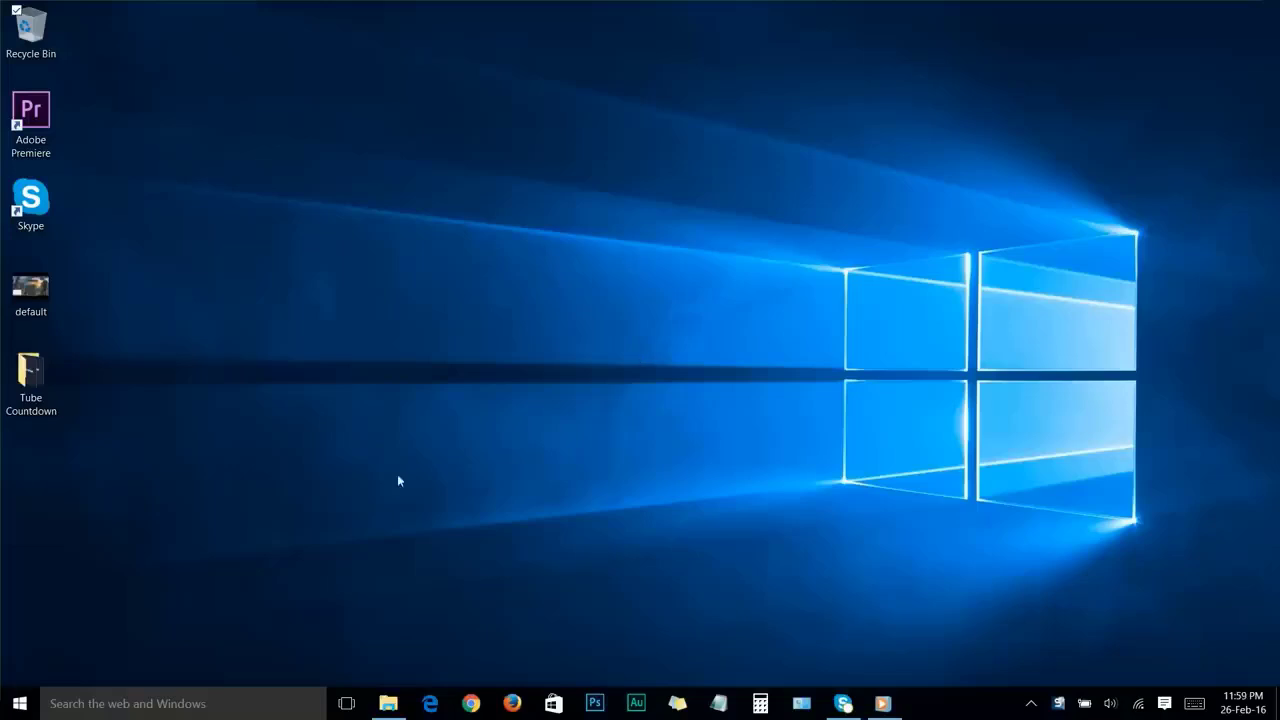
- Open the Registry Editor by running regedit
{"action": "right_click", "coordinate": [12, 707]}
{"action": "left_click", "coordinate": [47, 618]}
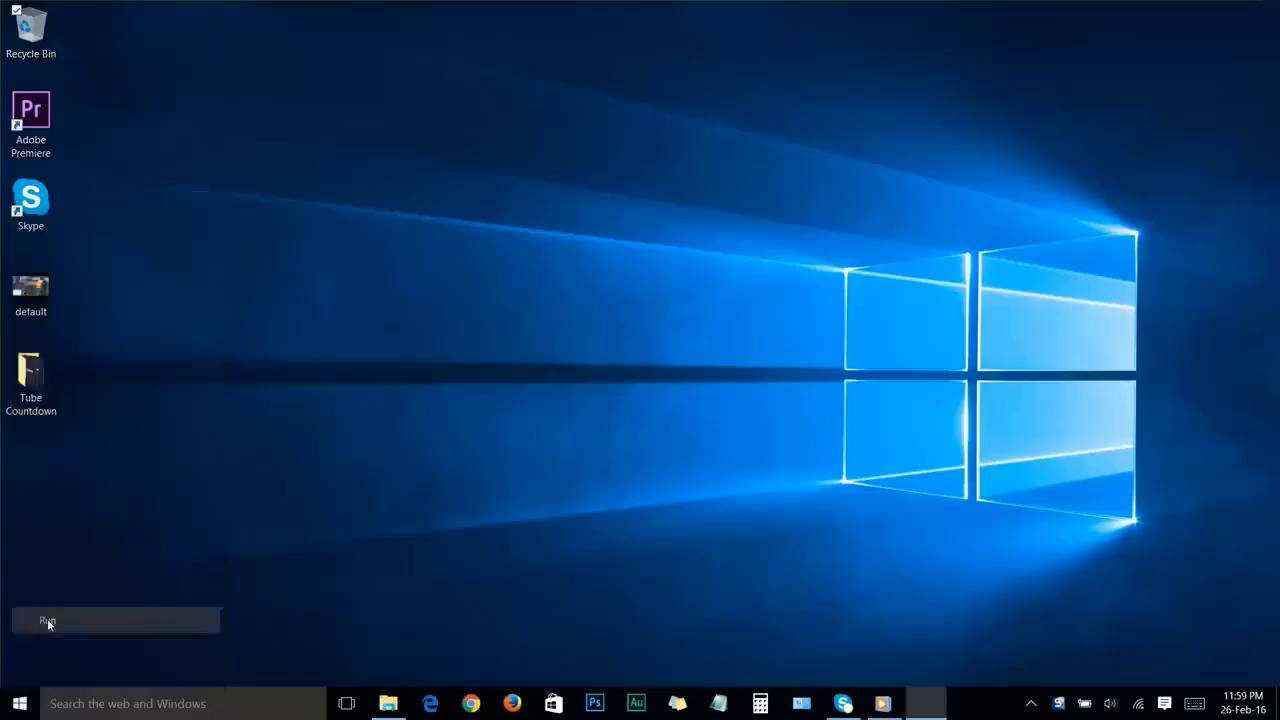
{"action": "type", "text": "reg"}
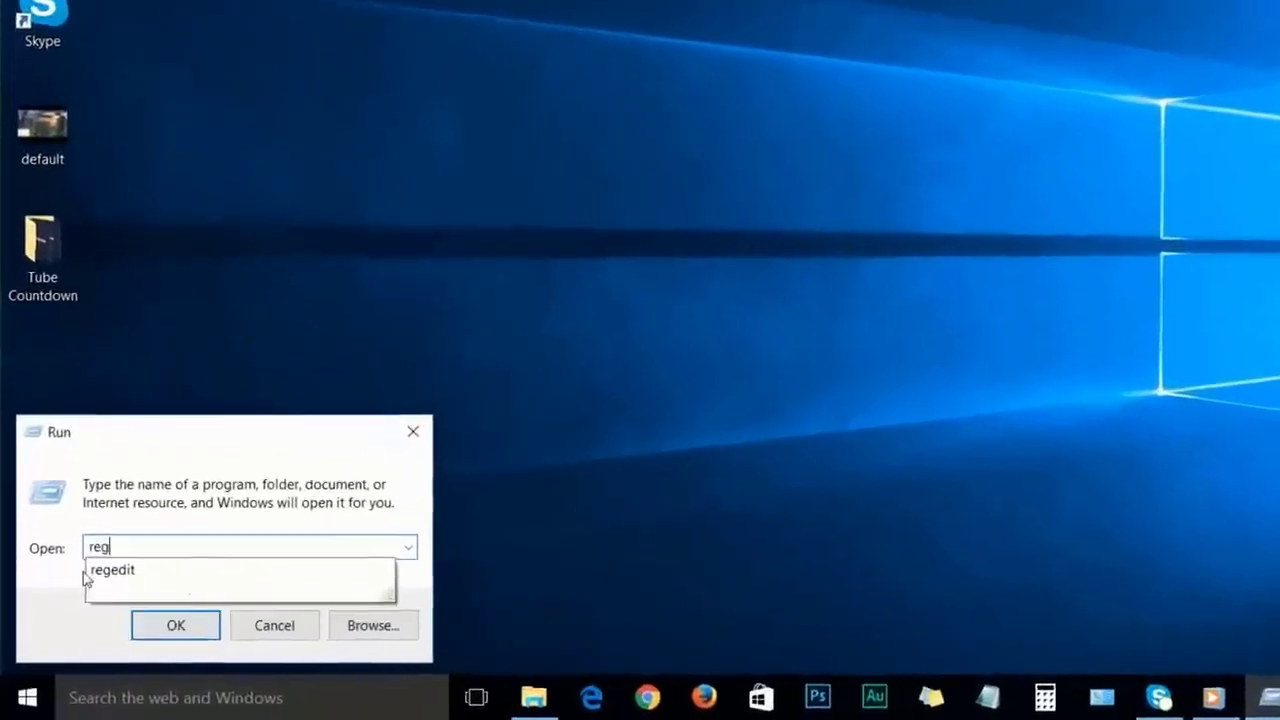
{"action": "type", "text": "edit"}
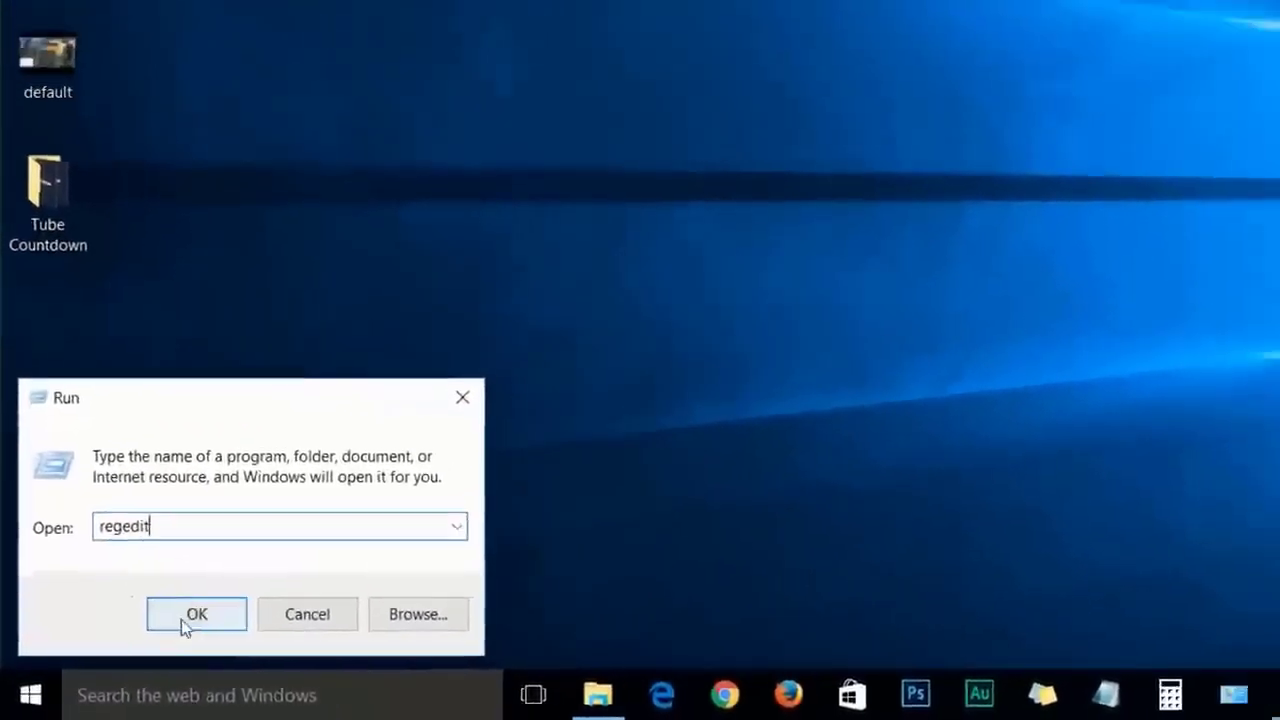
{"action": "left_click", "coordinate": [185, 617]}
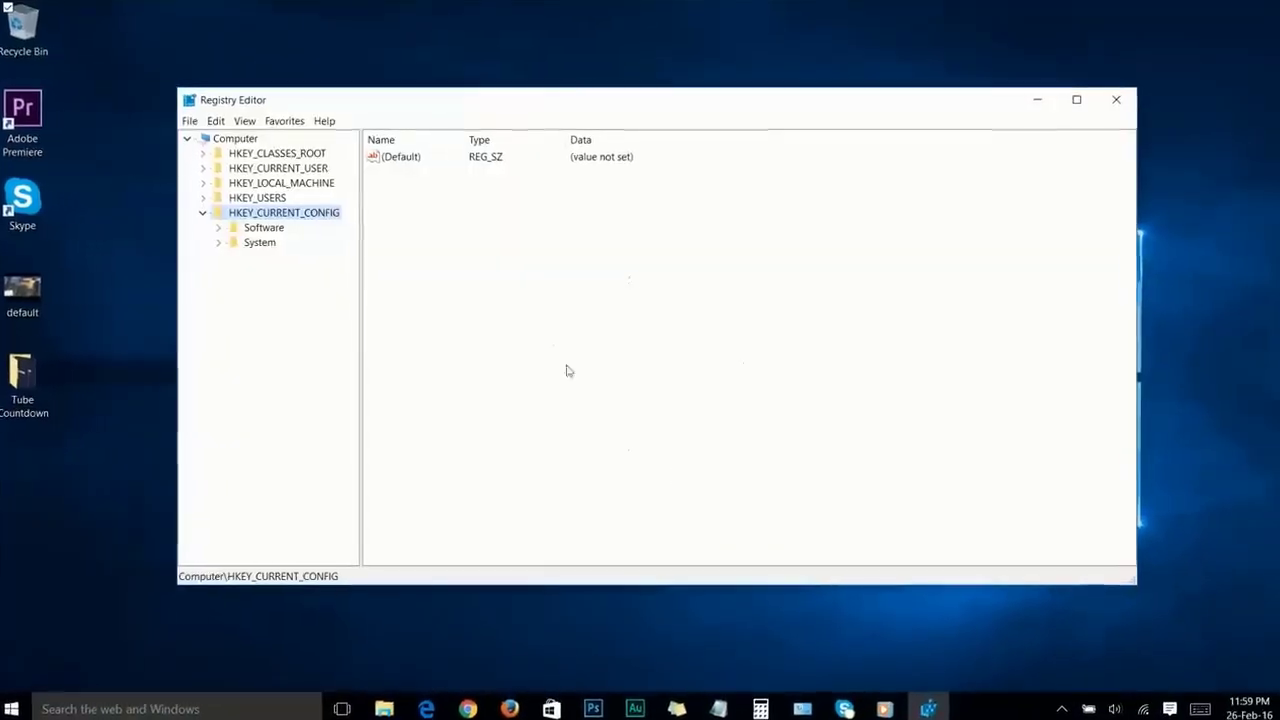
- Set the MouseHoverTime value to 10 in the registry key HKEY_CURRENT_USER\Control Panel\Mouse
{"action": "left_click", "coordinate": [225, 164]}
{"action": "left_click", "coordinate": [176, 165]}
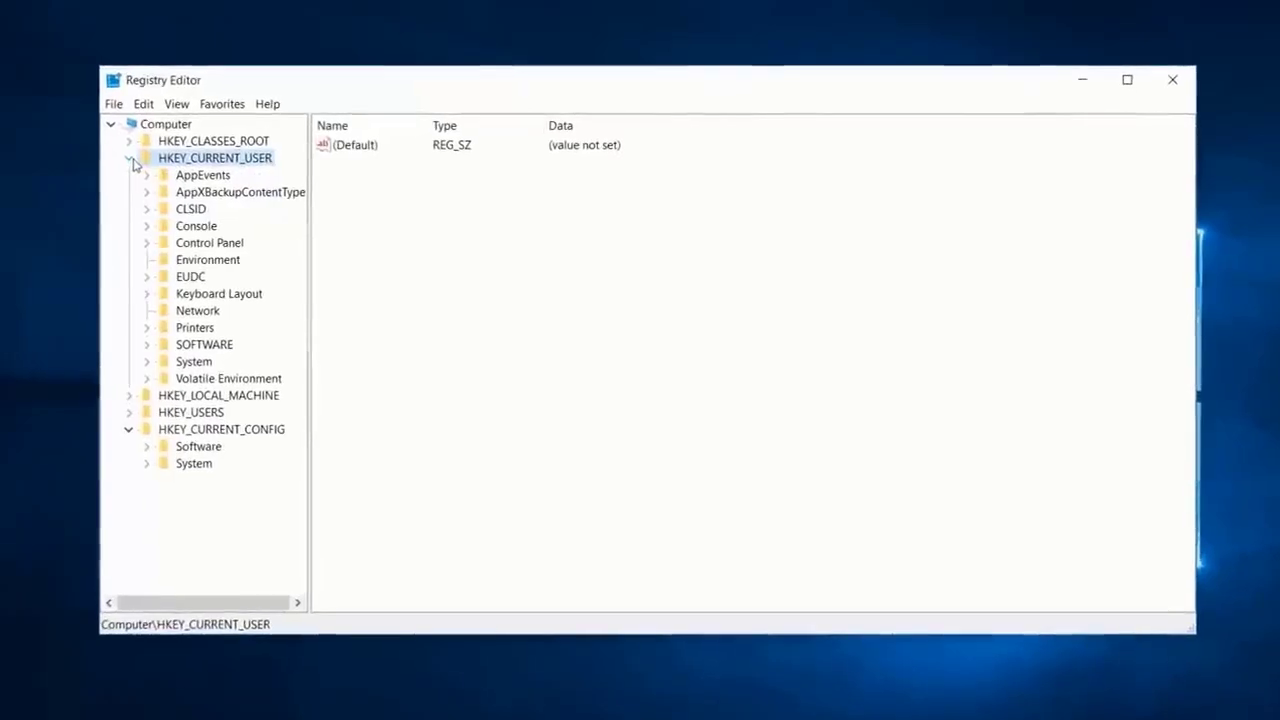
{"action": "left_click", "coordinate": [118, 243]}
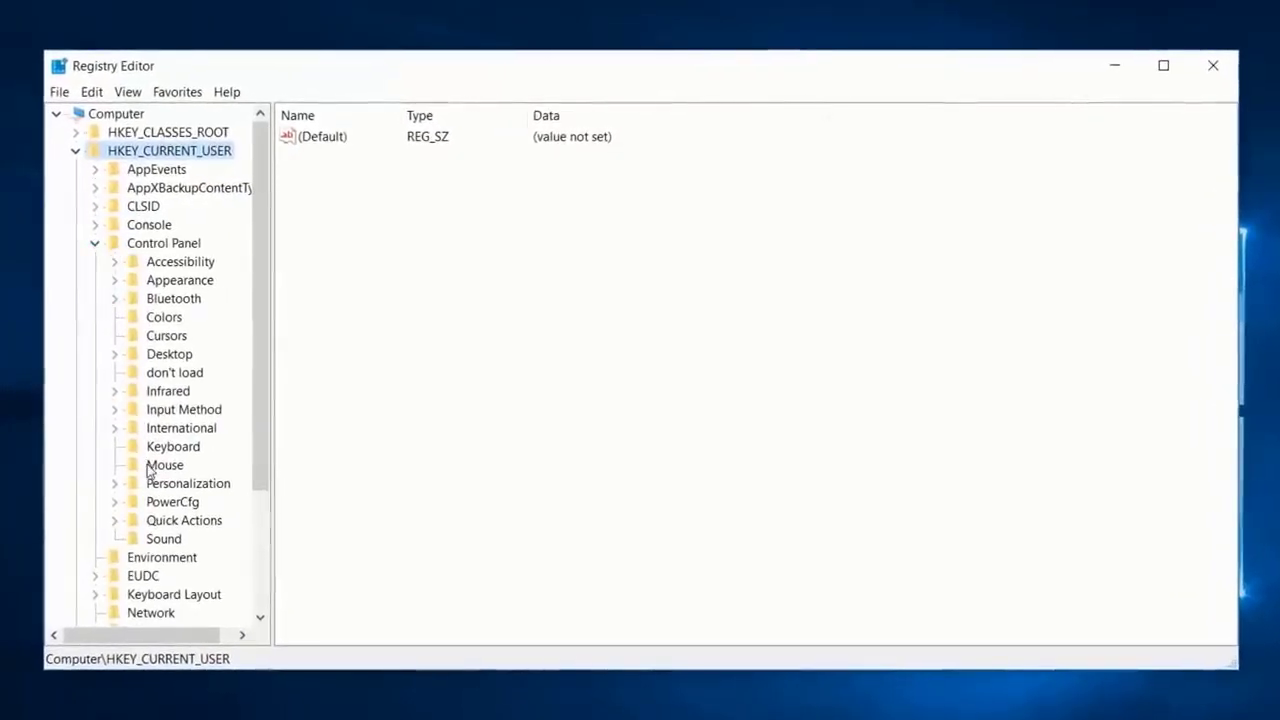
{"action": "left_click", "coordinate": [150, 465]}
{"action": "left_click", "coordinate": [294, 297]}
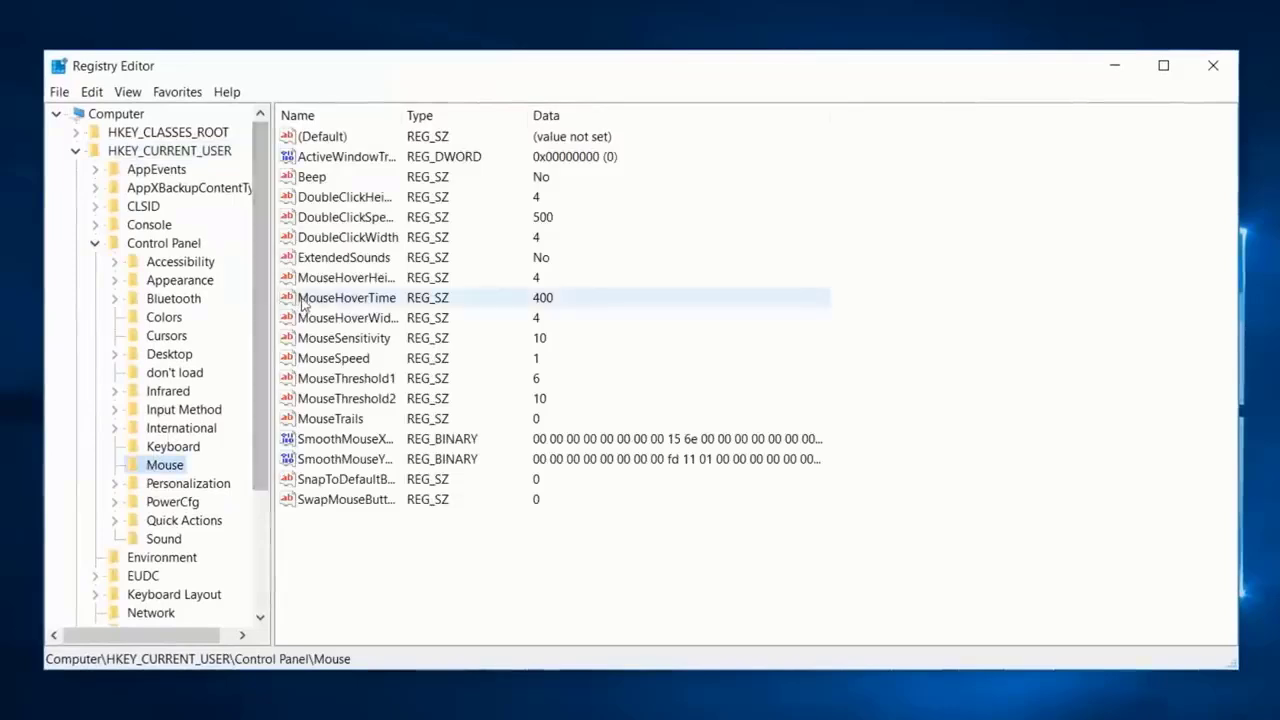
{"action": "double_click", "coordinate": [325, 300]}
{"action": "left_click_drag", "start_coordinate": [320, 185], "coordinate": [566, 253]}
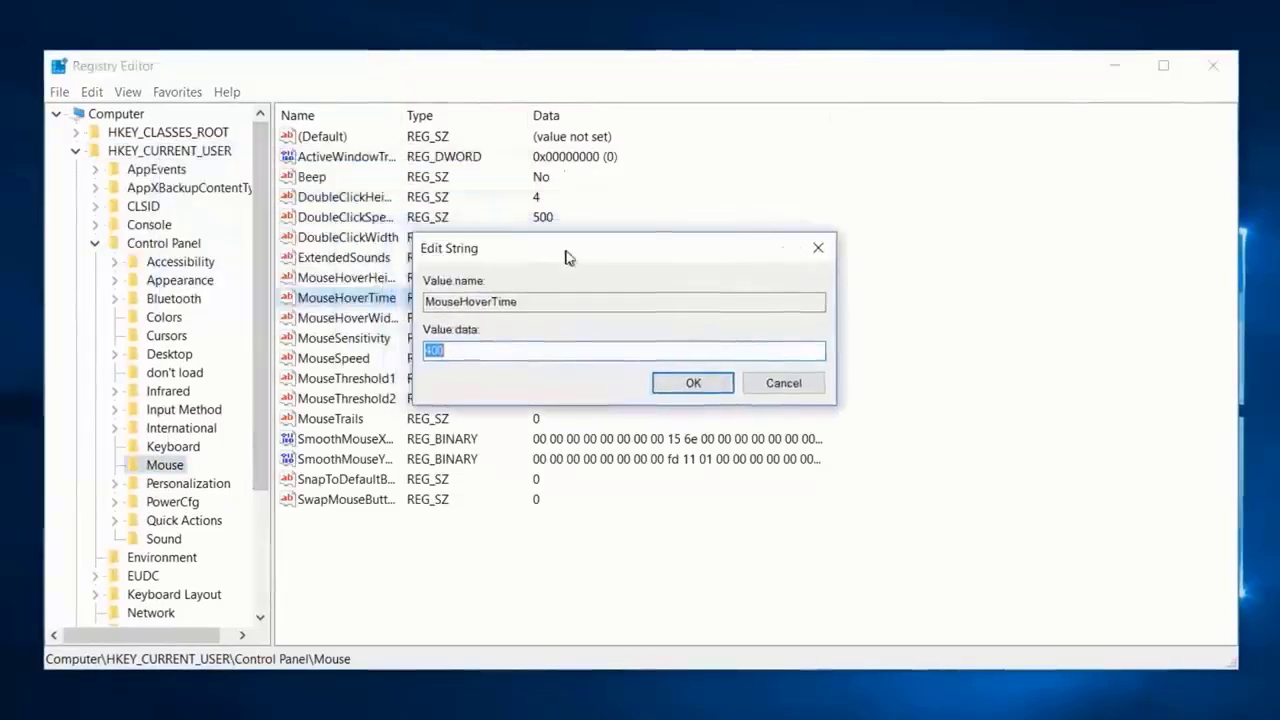
{"action": "type", "text": "10"}
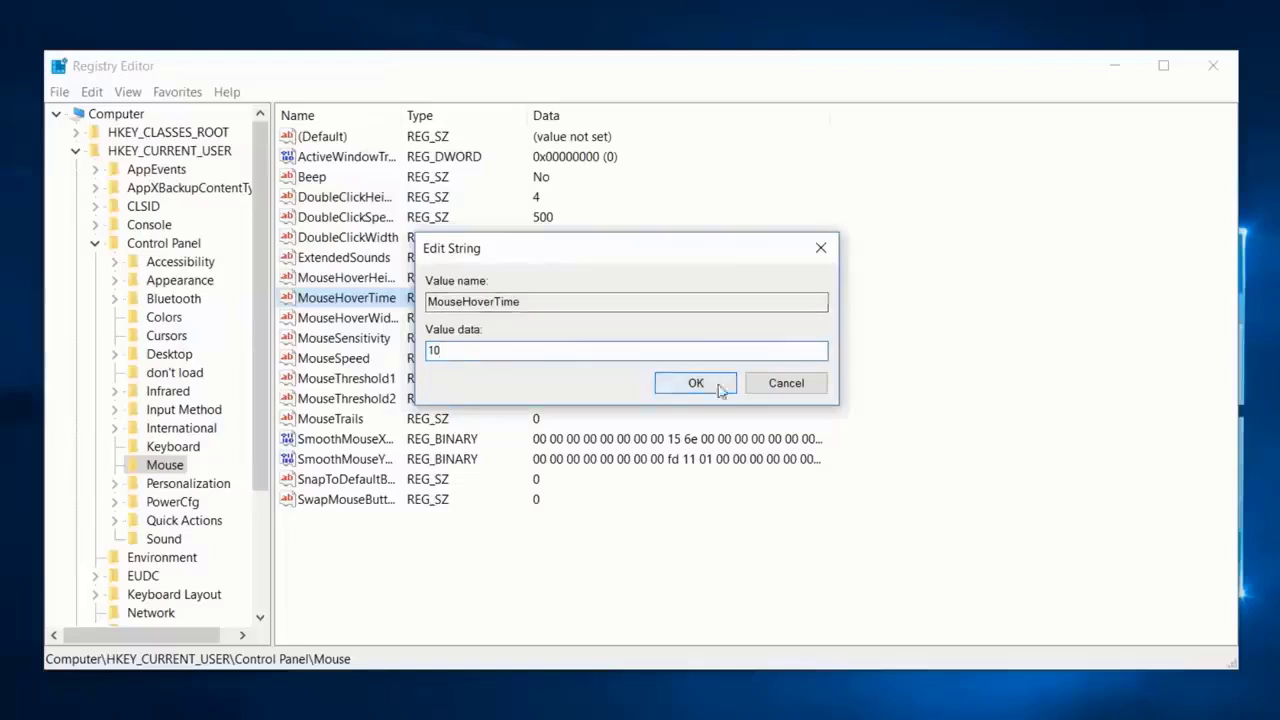
{"action": "left_click", "coordinate": [722, 383]}
- Set the MenuShowDelay value to 10 in the registry key HKEY_CURRENT_USER\Control Panel\Desktop and close the Registry Editor
{"action": "double_click", "coordinate": [168, 356]}
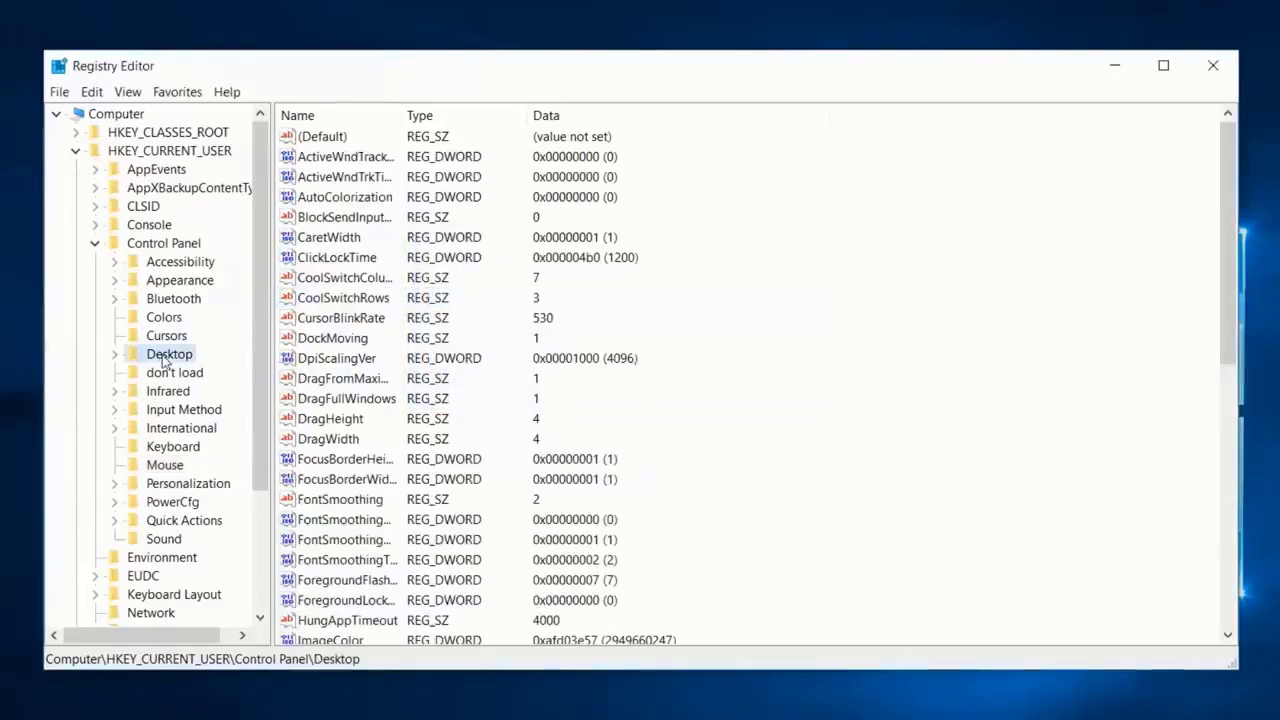
{"action": "scroll", "coordinate": [1222, 277], "scroll_direction": "down", "scroll_amount": 1}
{"action": "scroll", "coordinate": [1222, 277], "scroll_direction": "down", "scroll_amount": 2}
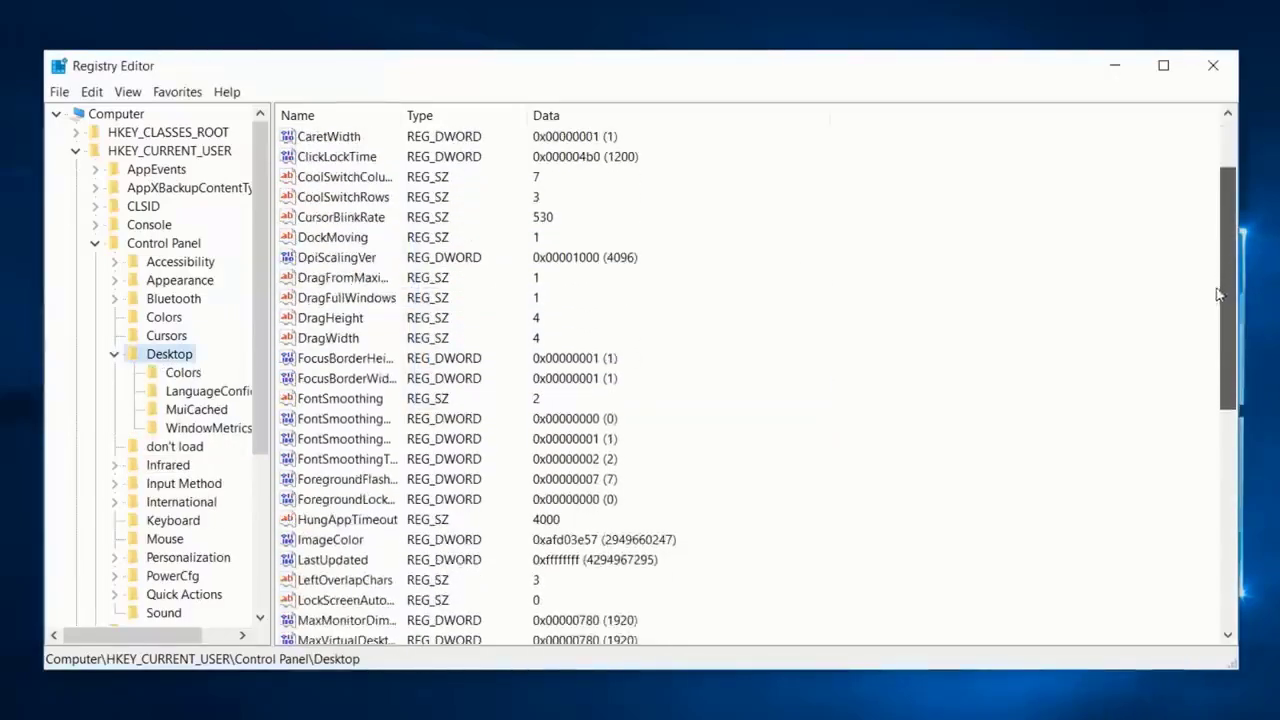
{"action": "left_click", "coordinate": [366, 566]}
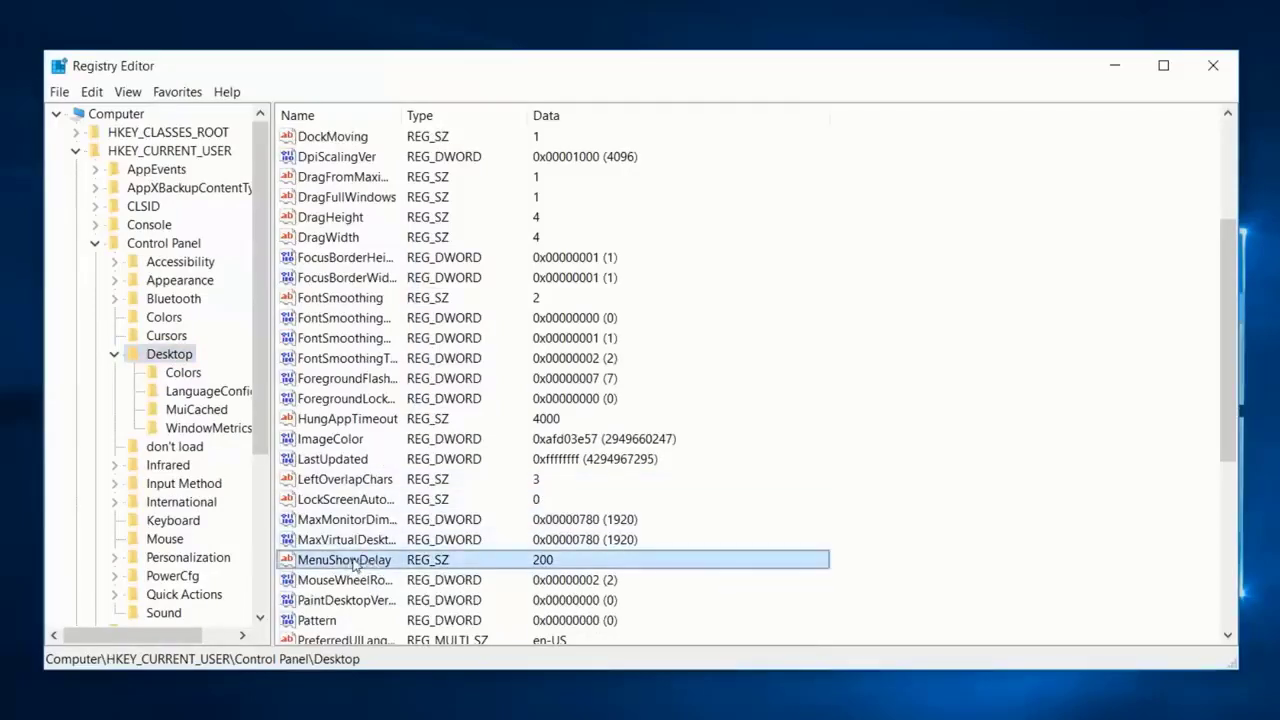
{"action": "double_click", "coordinate": [364, 564]}
{"action": "type", "text": "10"}
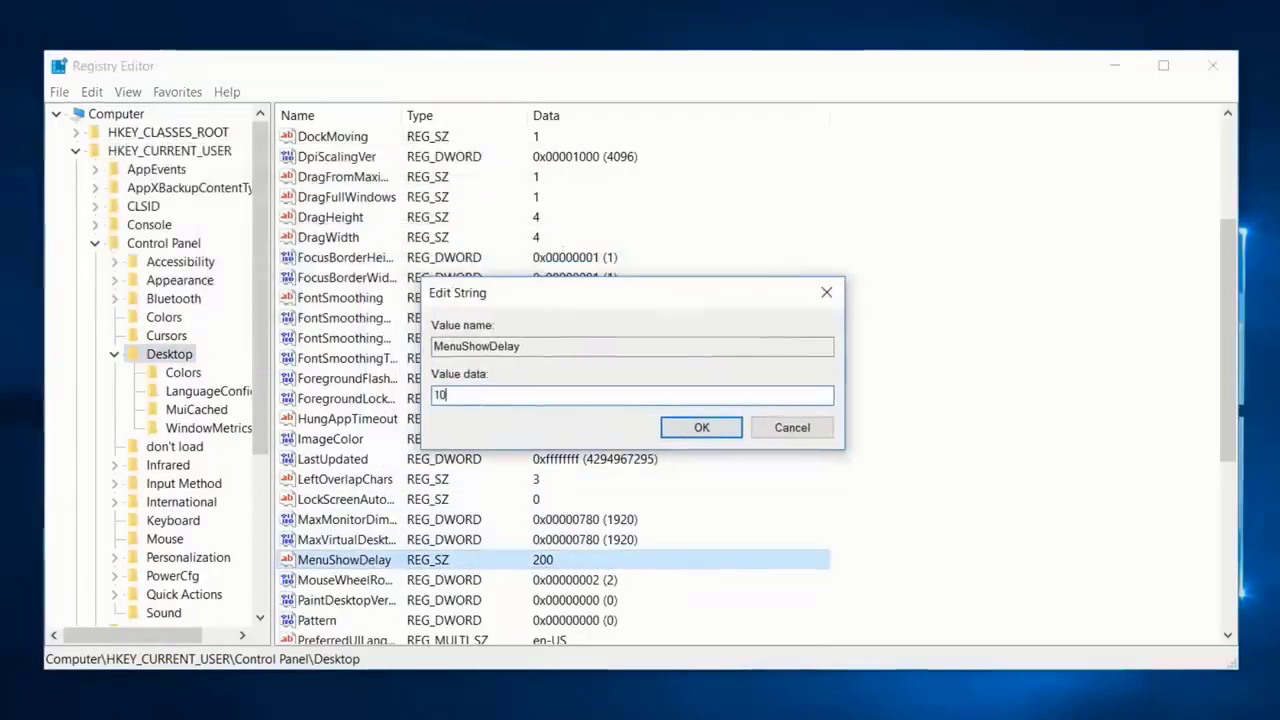
{"action": "left_click", "coordinate": [701, 427]}
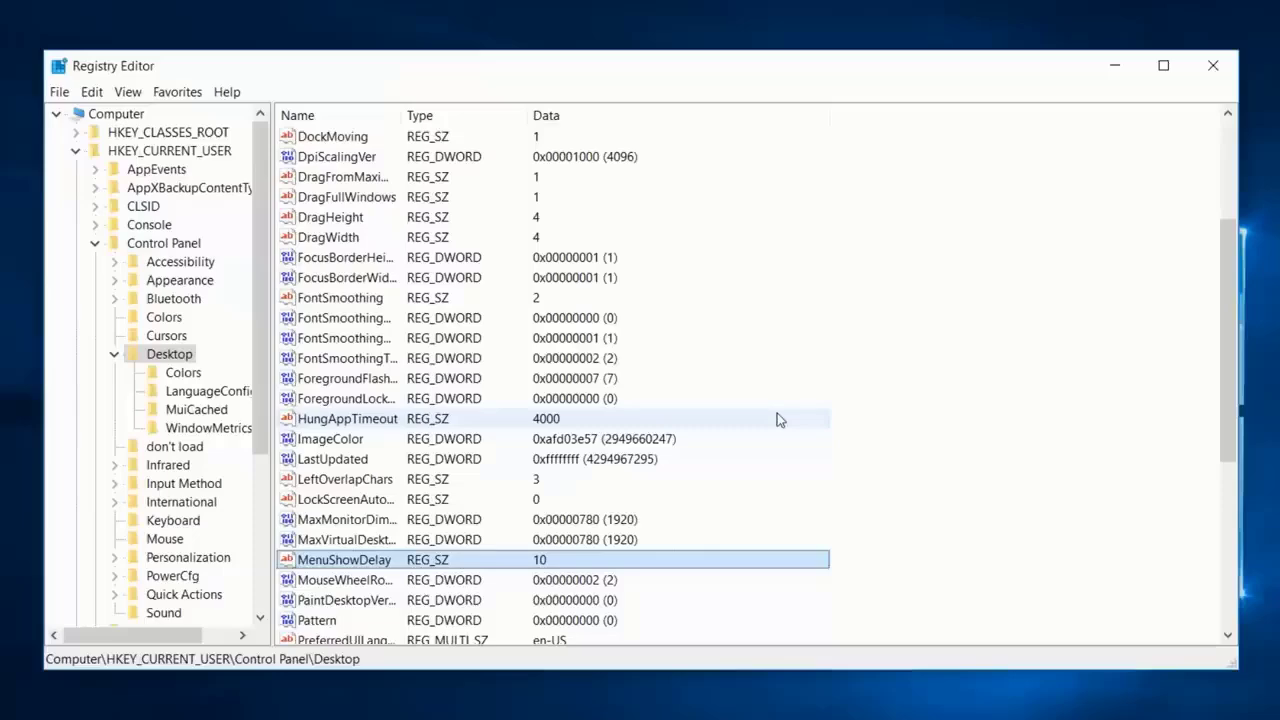
{"action": "left_click", "coordinate": [1213, 65]}
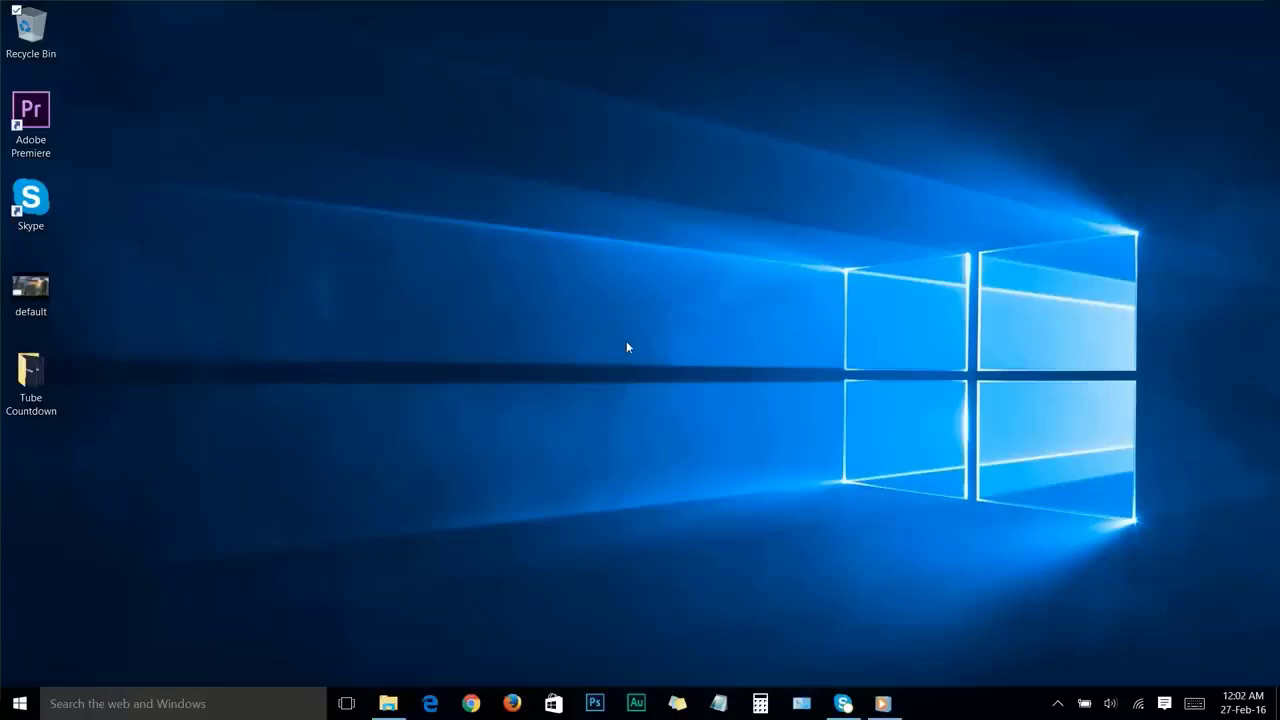
- Find System through a search, open its advanced system settings and minimize the System window behind the dialog
{"action": "key", "text": "super"}
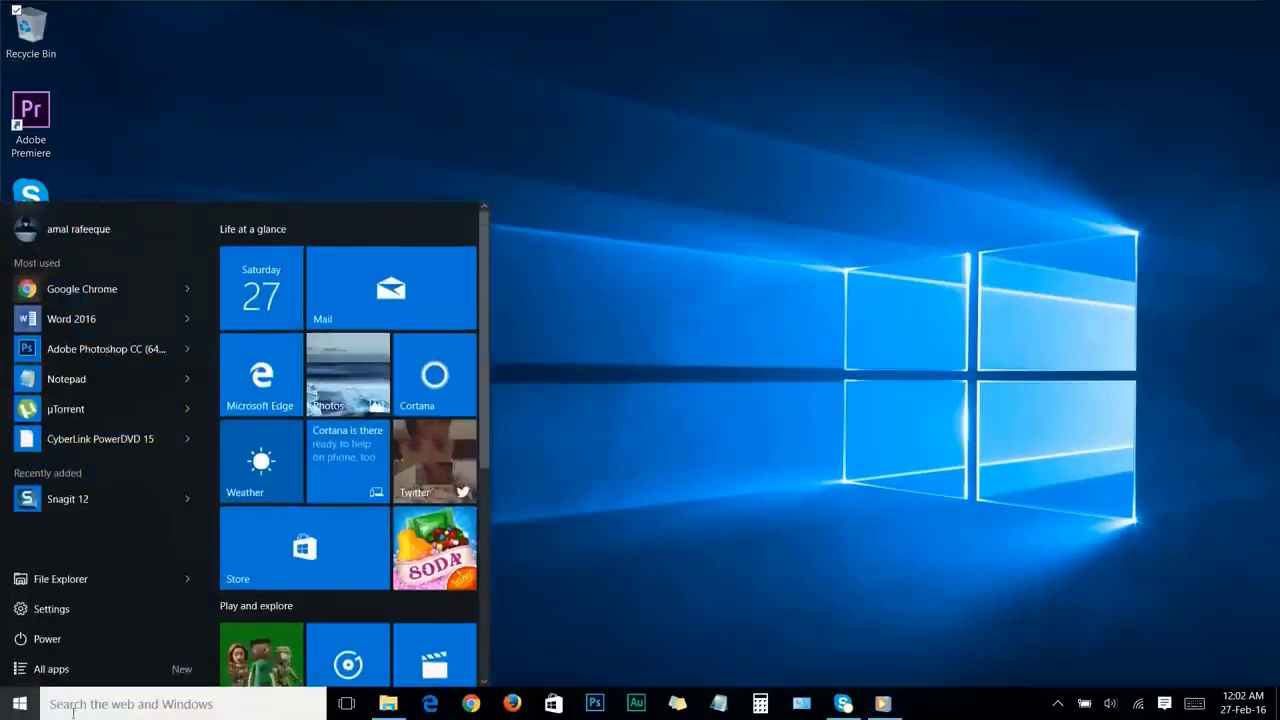
{"action": "type", "text": "system"}
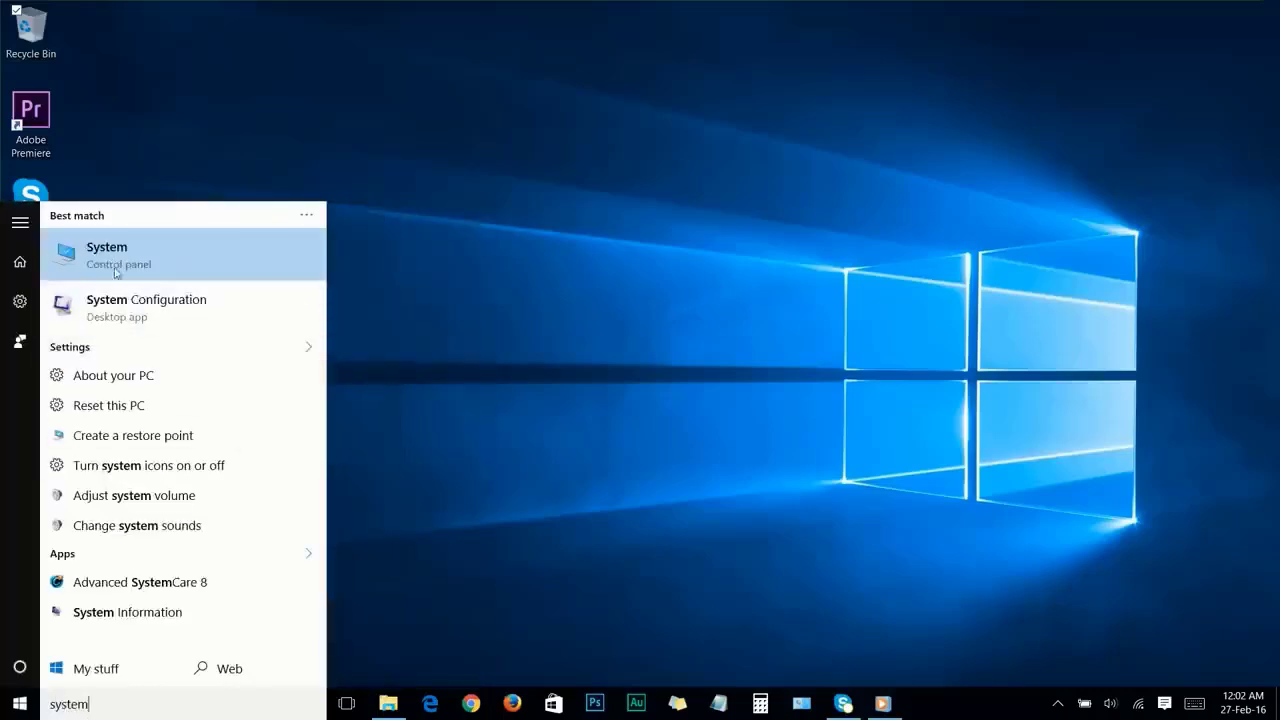
{"action": "left_click", "coordinate": [126, 258]}
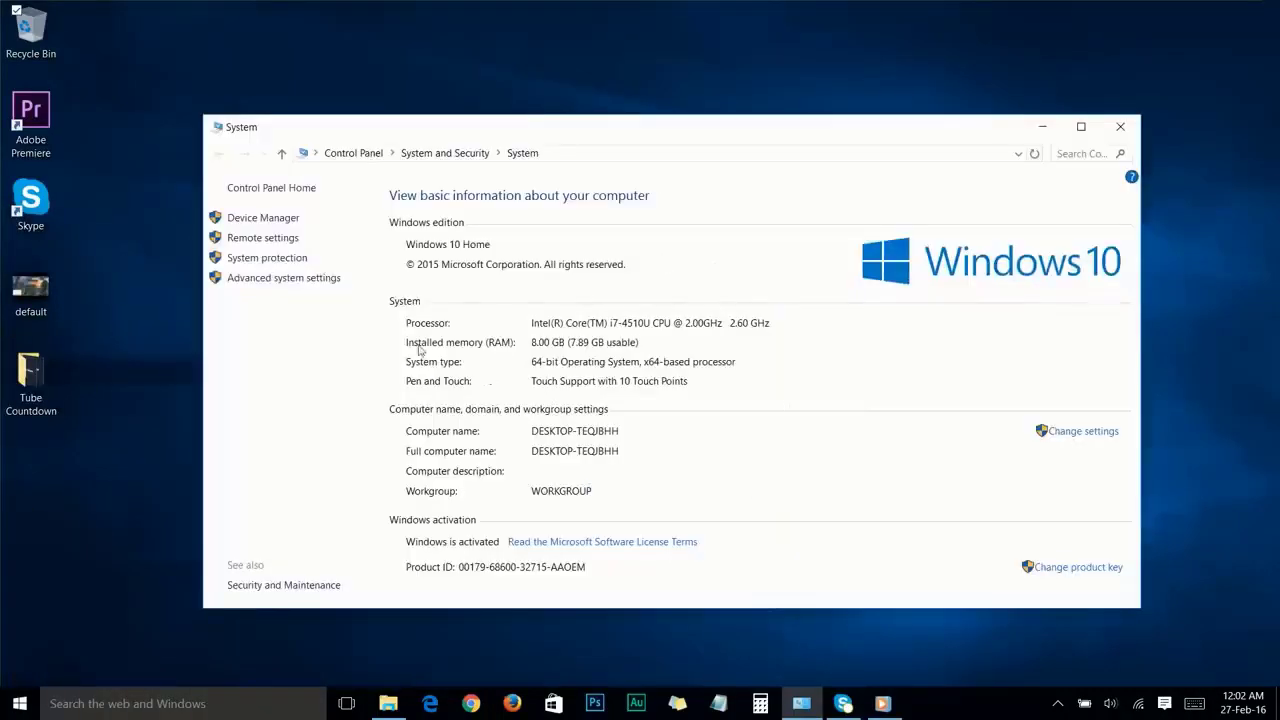
{"action": "left_click", "coordinate": [272, 289]}
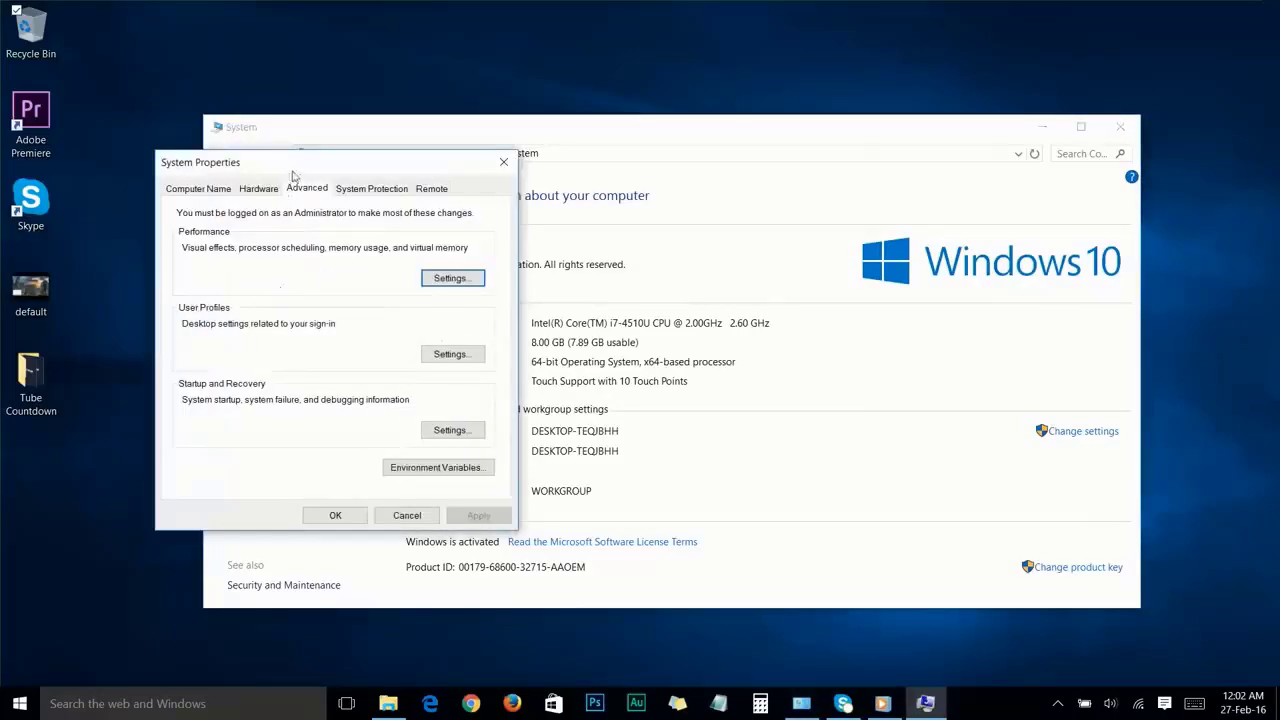
{"action": "left_click_drag", "start_coordinate": [294, 177], "coordinate": [609, 185]}
{"action": "left_click", "coordinate": [1039, 126]}
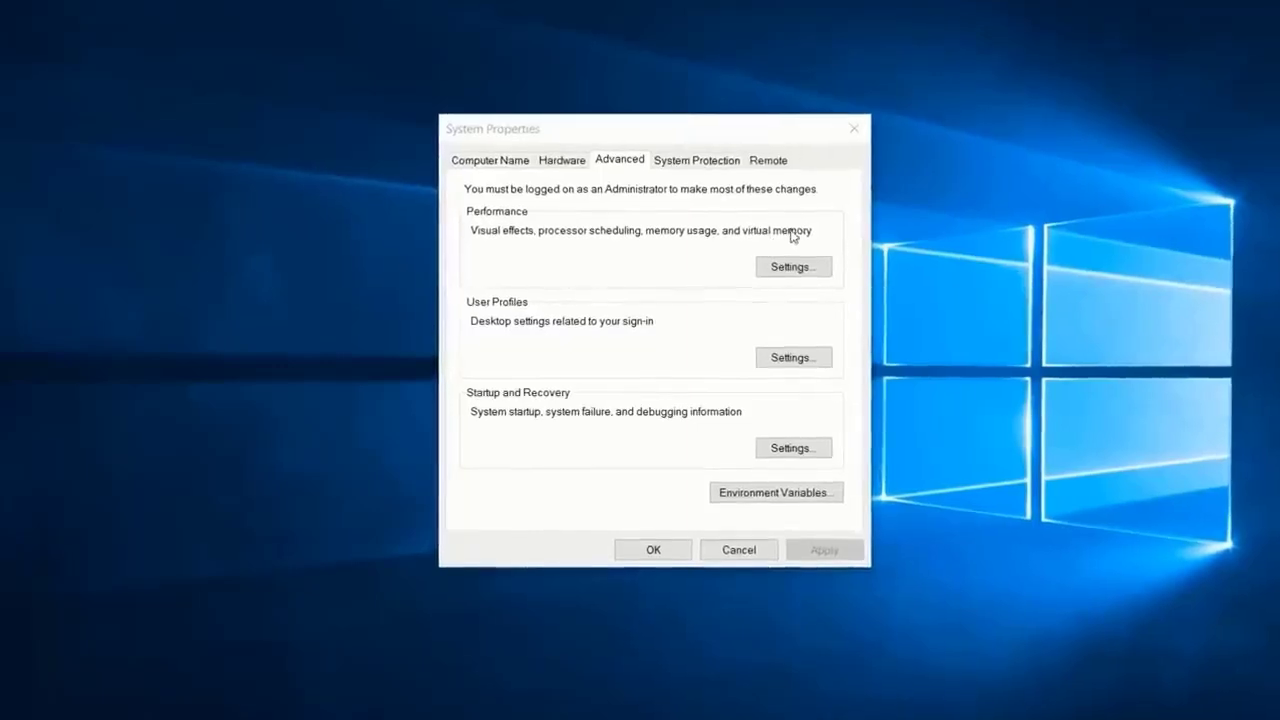
- Adjust the performance visual effects for best performance, re-enable only shadows under the mouse pointer, and apply the changes
{"action": "left_click", "coordinate": [795, 264]}
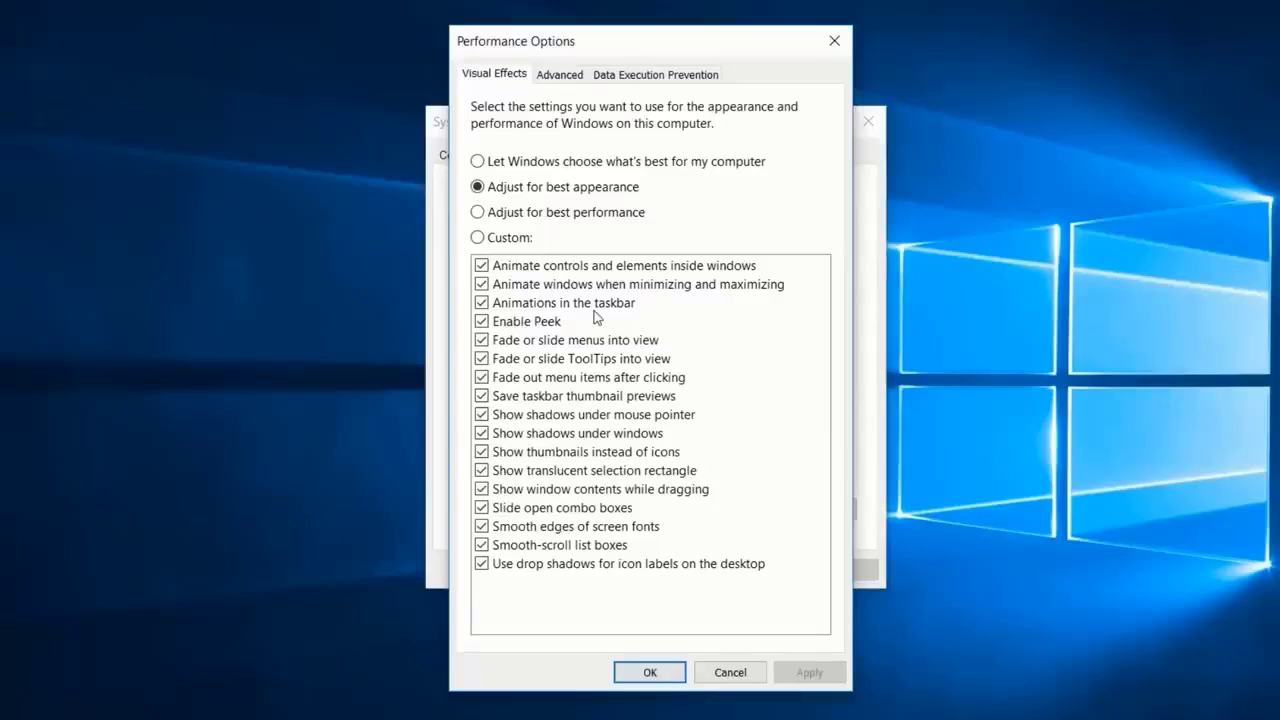
{"action": "left_click", "coordinate": [477, 212]}
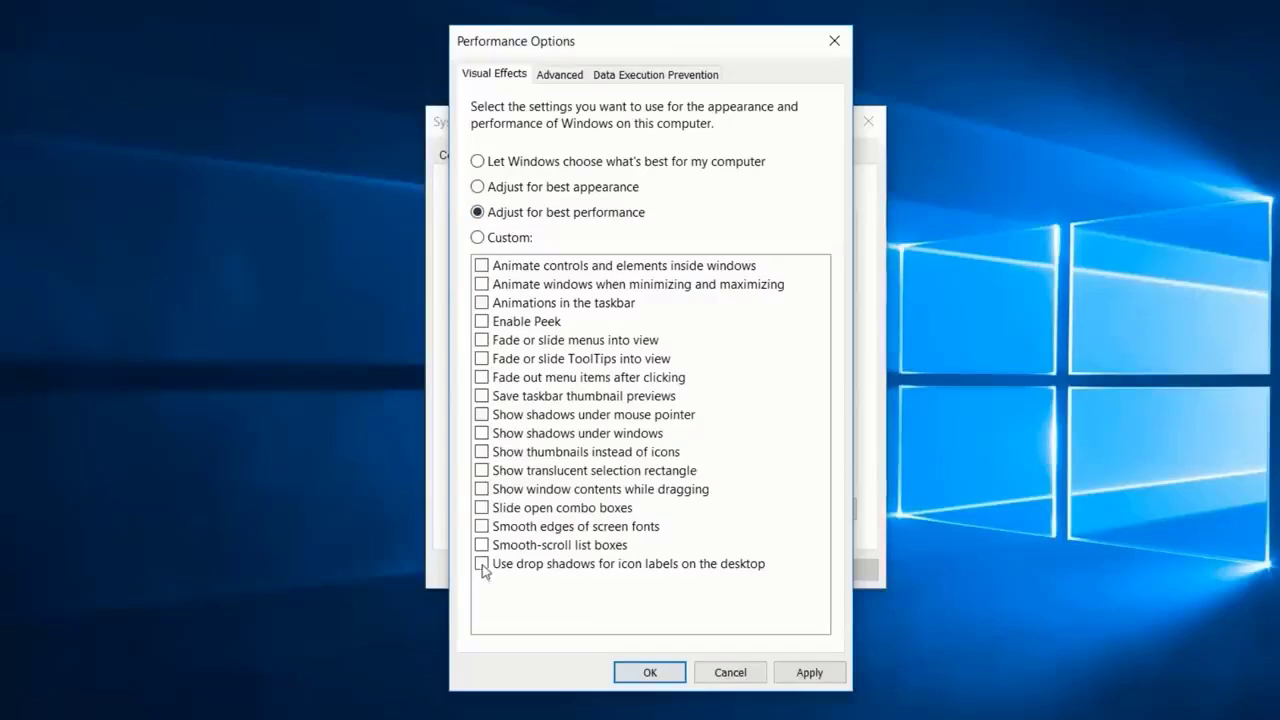
{"action": "left_click", "coordinate": [482, 415]}
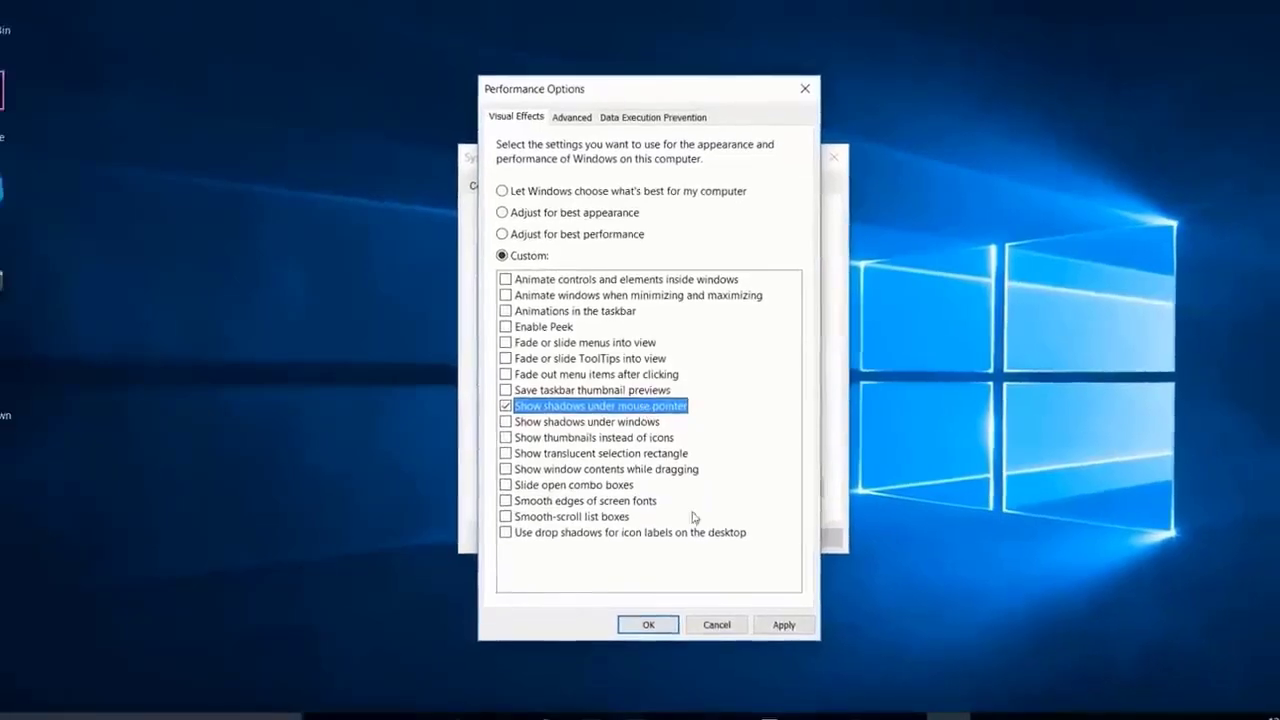
{"action": "left_click", "coordinate": [781, 619]}
{"action": "left_click", "coordinate": [648, 619]}
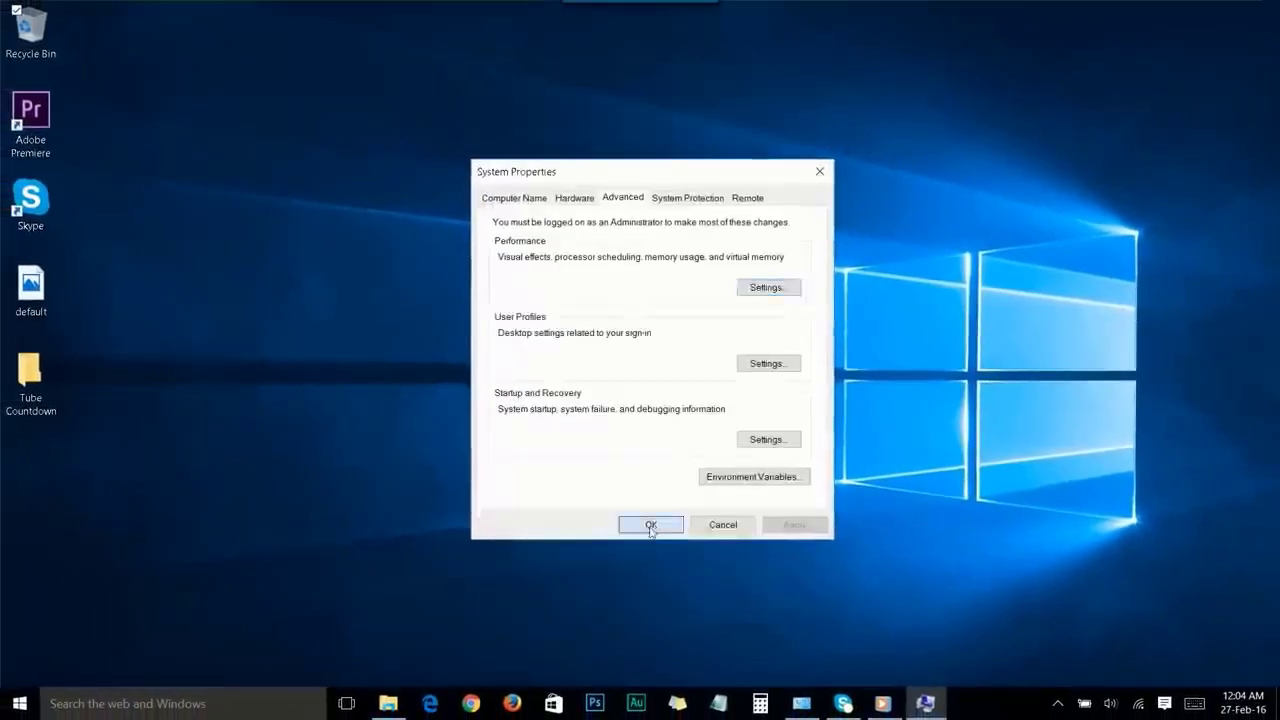
{"action": "left_click", "coordinate": [652, 531]}
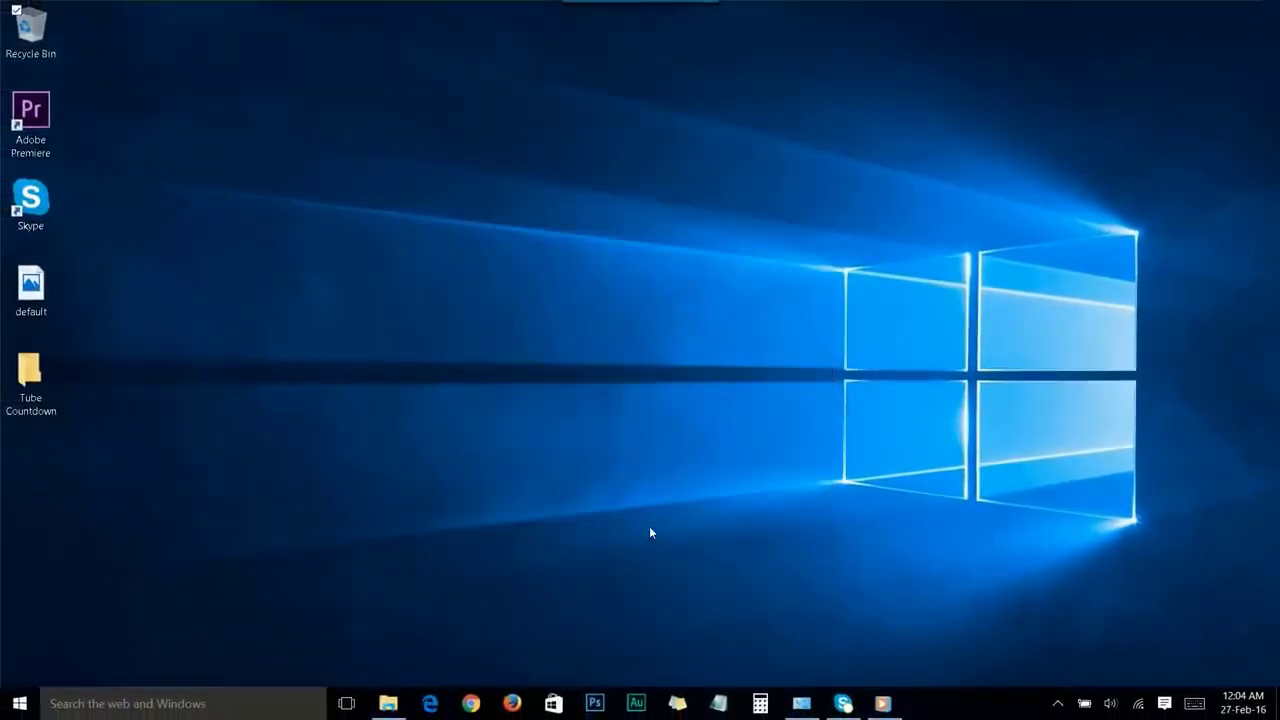